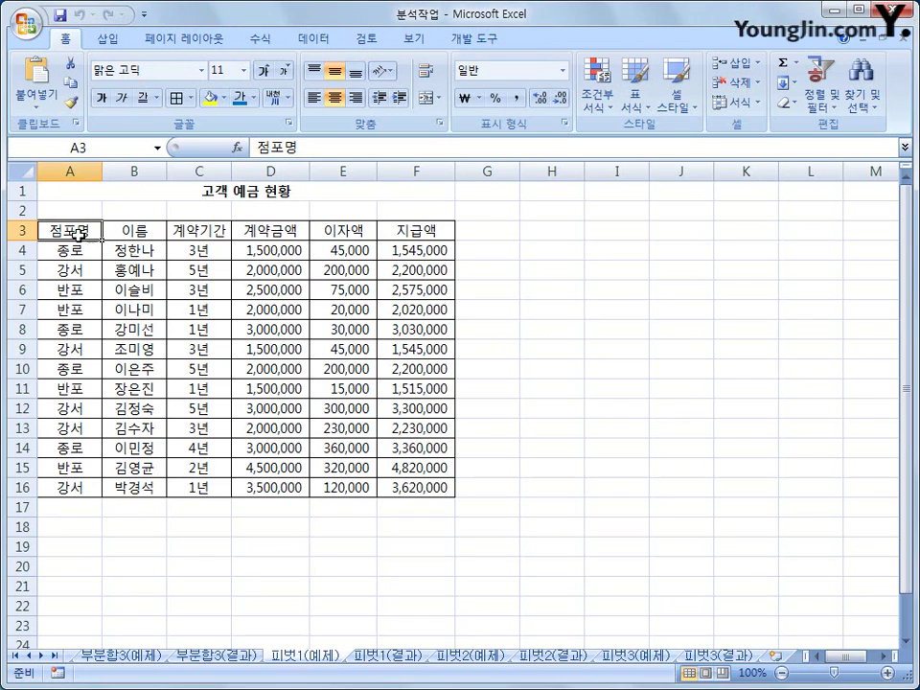
# - Create a pivot table from A3:F16 of the 피벗1(예제) sheet, placed in the existing worksheet at cell A21
pyautogui.moveTo(72, 232); pyautogui.dragTo(400, 481)
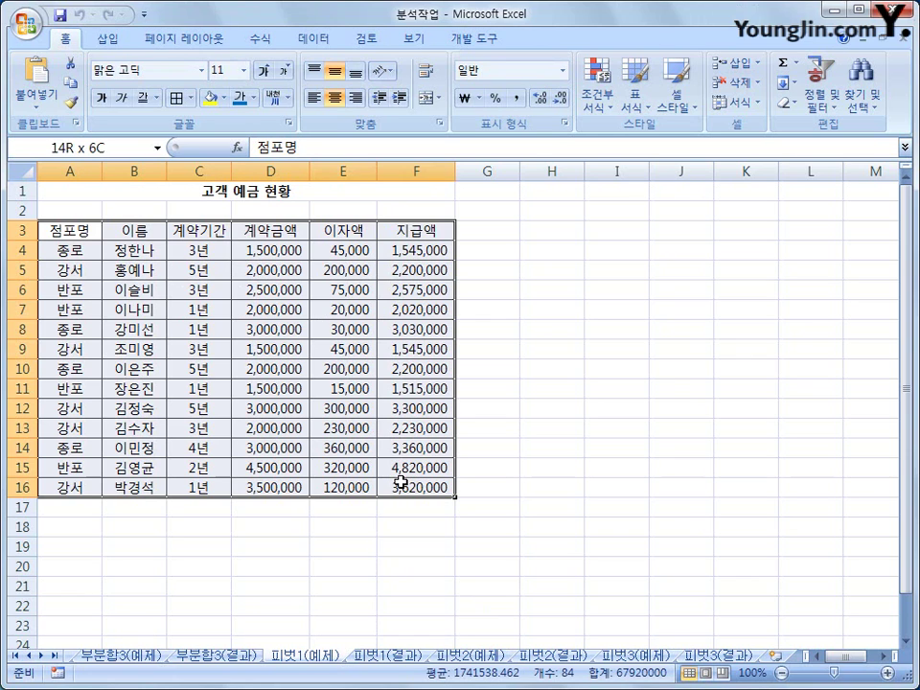
pyautogui.moveTo(400, 481); pyautogui.dragTo(401, 481)
pyautogui.click(111, 38)
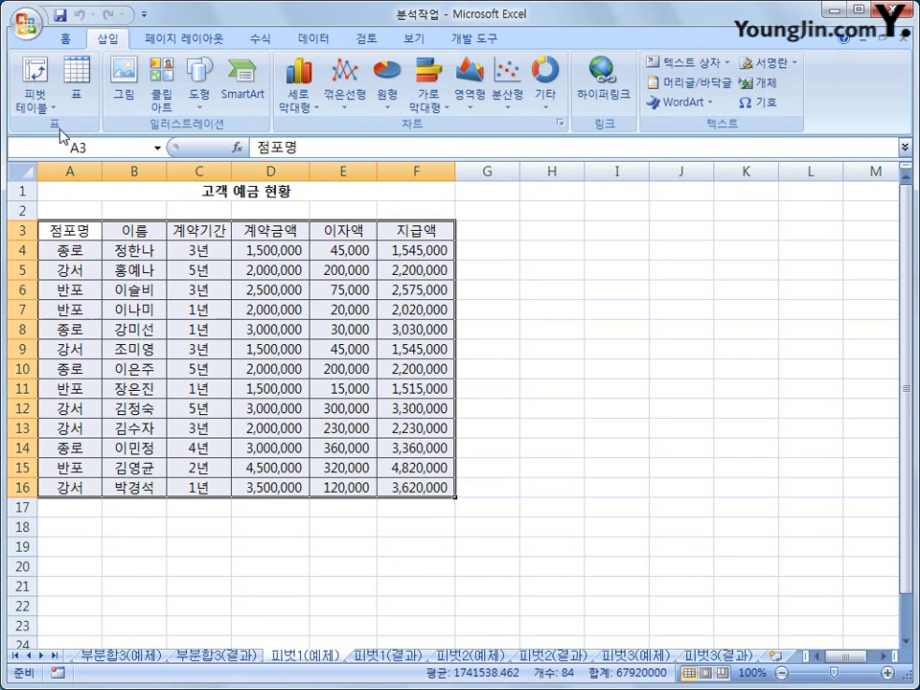
pyautogui.click(35, 69)
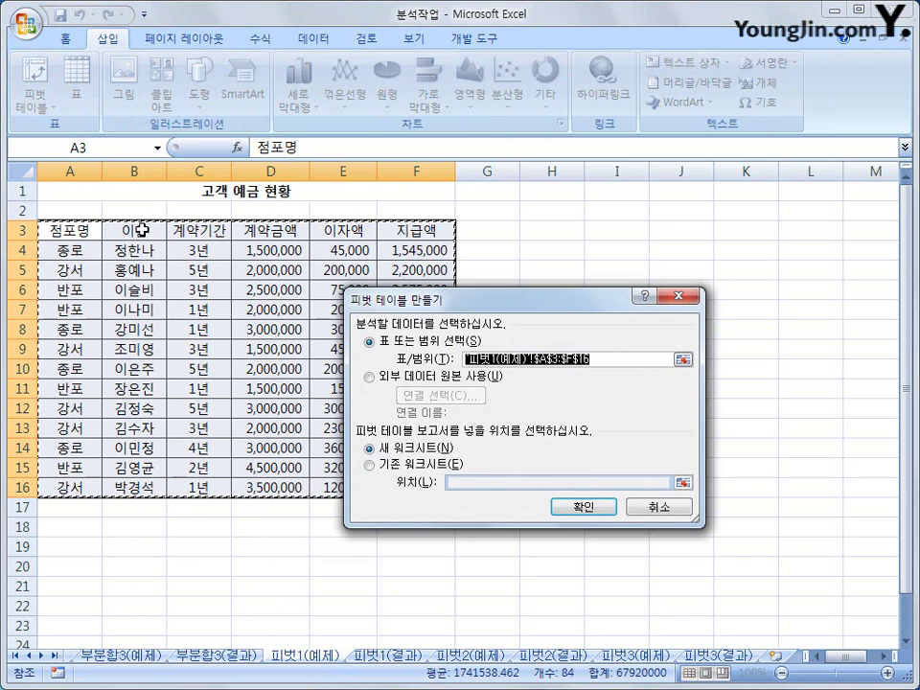
pyautogui.moveTo(69, 230); pyautogui.dragTo(419, 489)
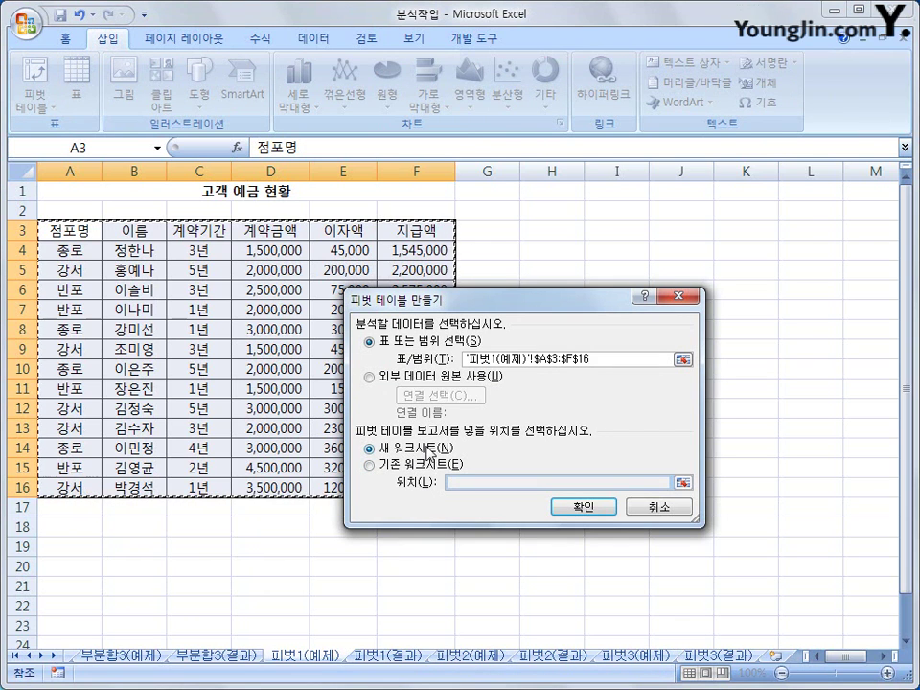
pyautogui.click(419, 470)
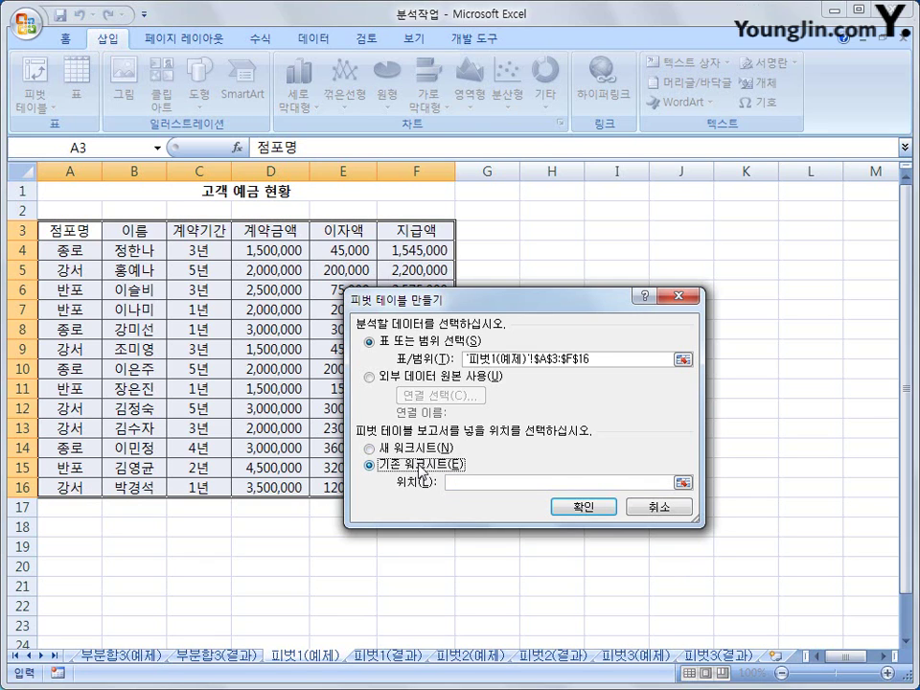
pyautogui.click(70, 583)
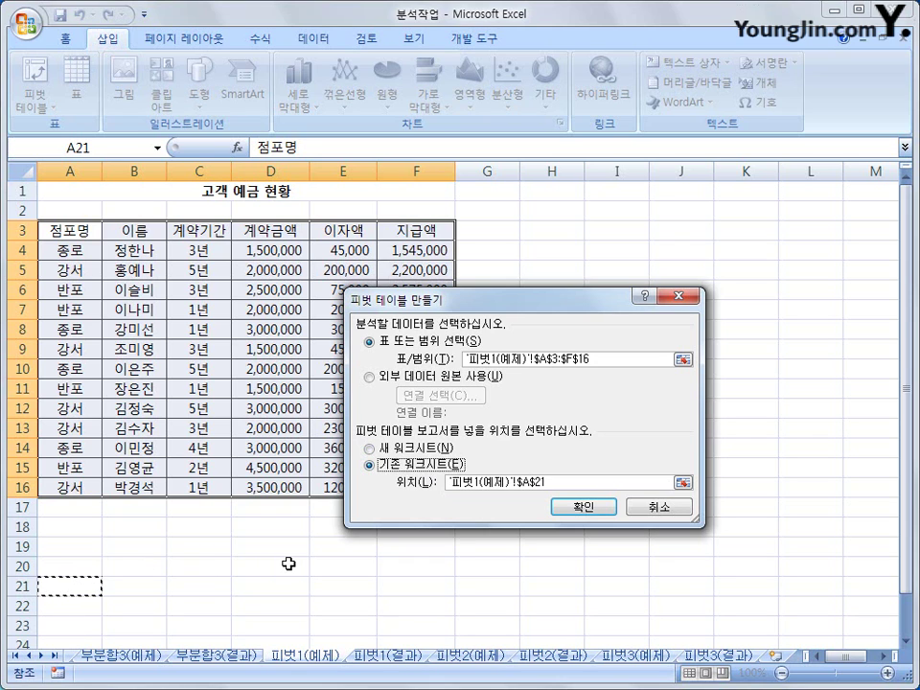
pyautogui.click(567, 507)
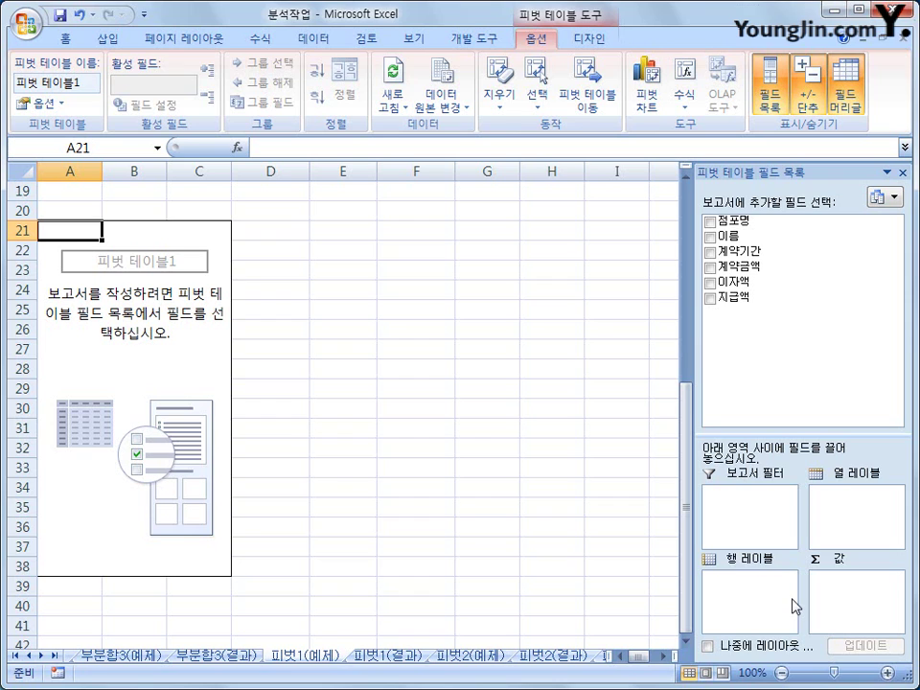
# - Lay out the pivot table with 이름 as report filter, 점포명 as row label and 계약기간 as column label
pyautogui.moveTo(769, 239); pyautogui.dragTo(760, 504)
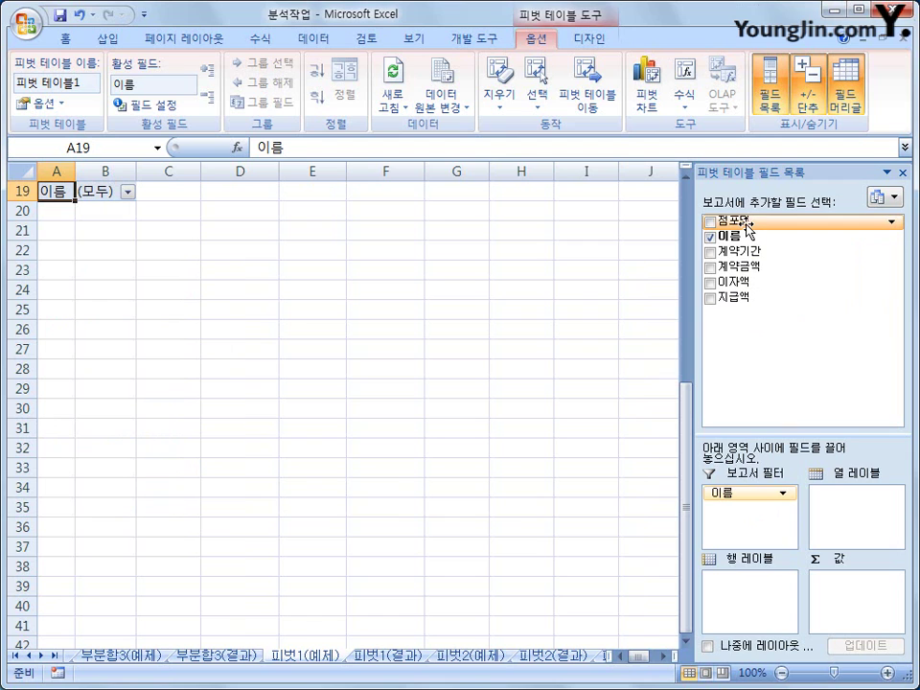
pyautogui.moveTo(776, 223); pyautogui.dragTo(771, 600)
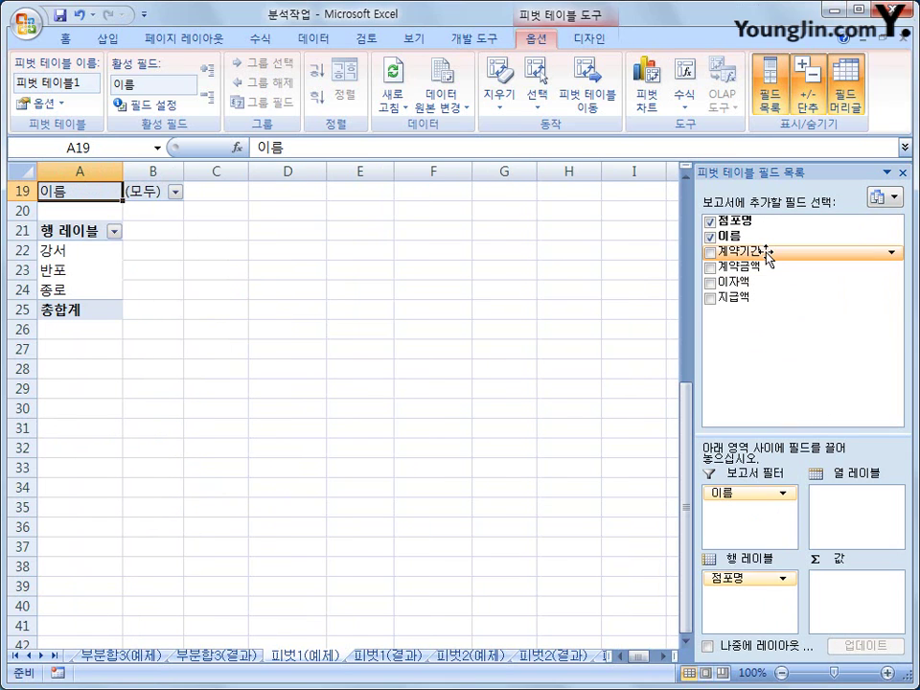
pyautogui.moveTo(767, 257); pyautogui.dragTo(861, 530)
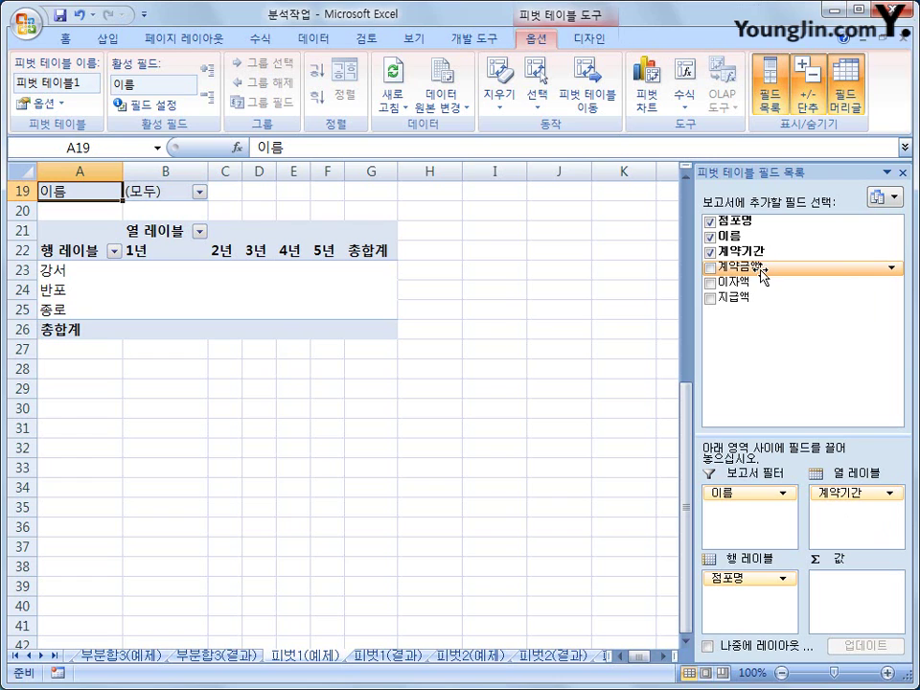
# - Add 계약금액 and 이자액 as pivot values and move the Σ 값 field to the row labels below 점포명
pyautogui.moveTo(762, 273); pyautogui.dragTo(862, 606)
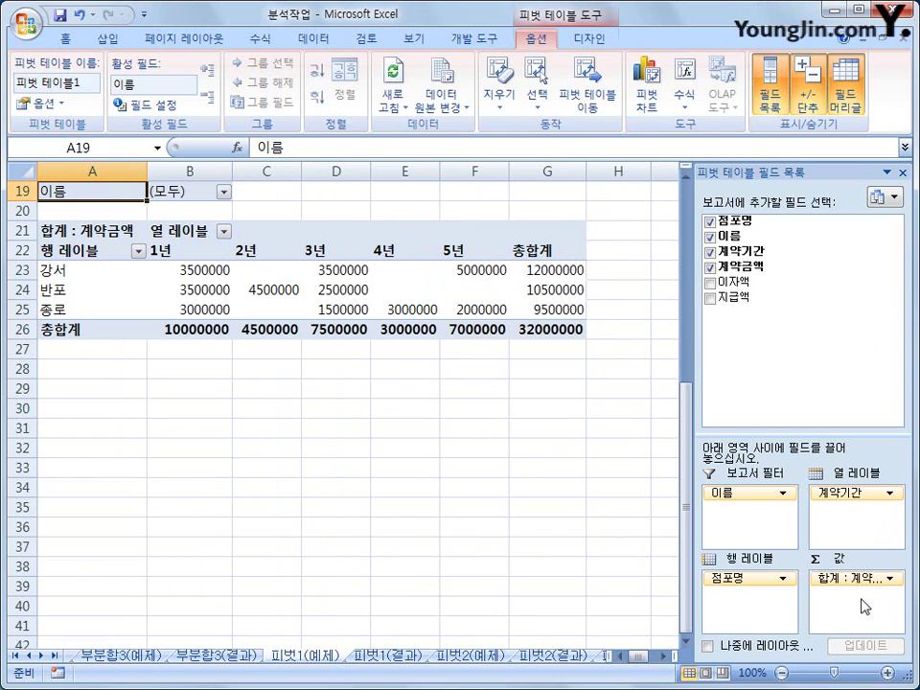
pyautogui.moveTo(767, 286); pyautogui.dragTo(847, 618)
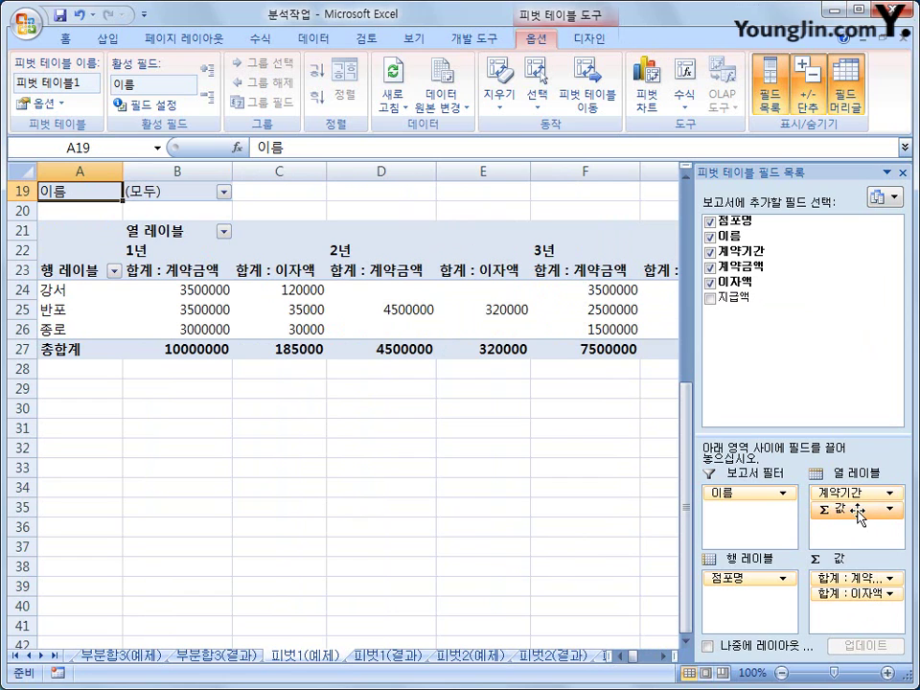
pyautogui.moveTo(830, 509); pyautogui.dragTo(766, 618)
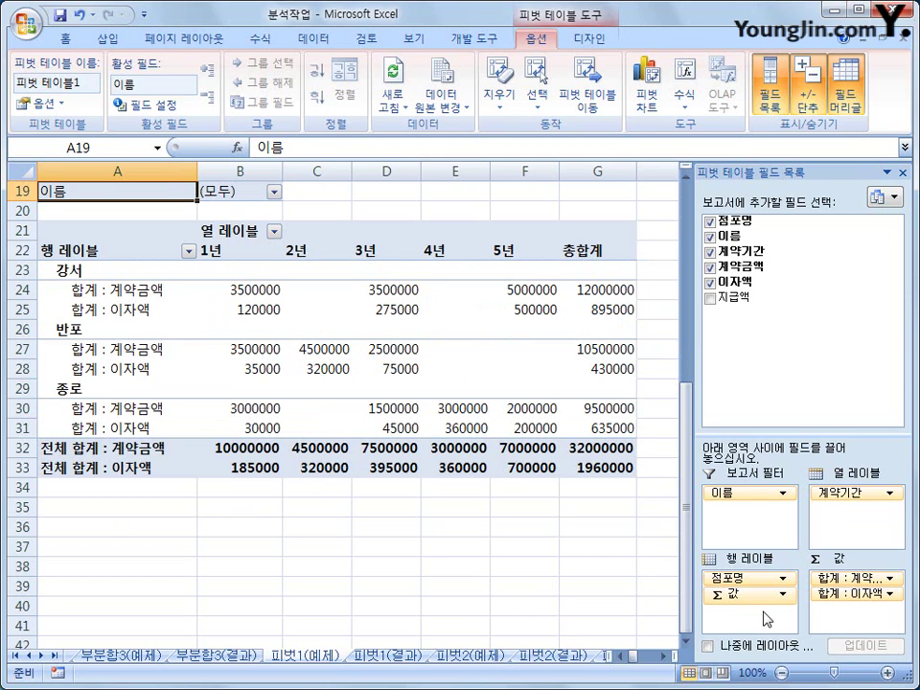
# - Change the summary function of the 이자액 value field to 평균
pyautogui.click(868, 596)
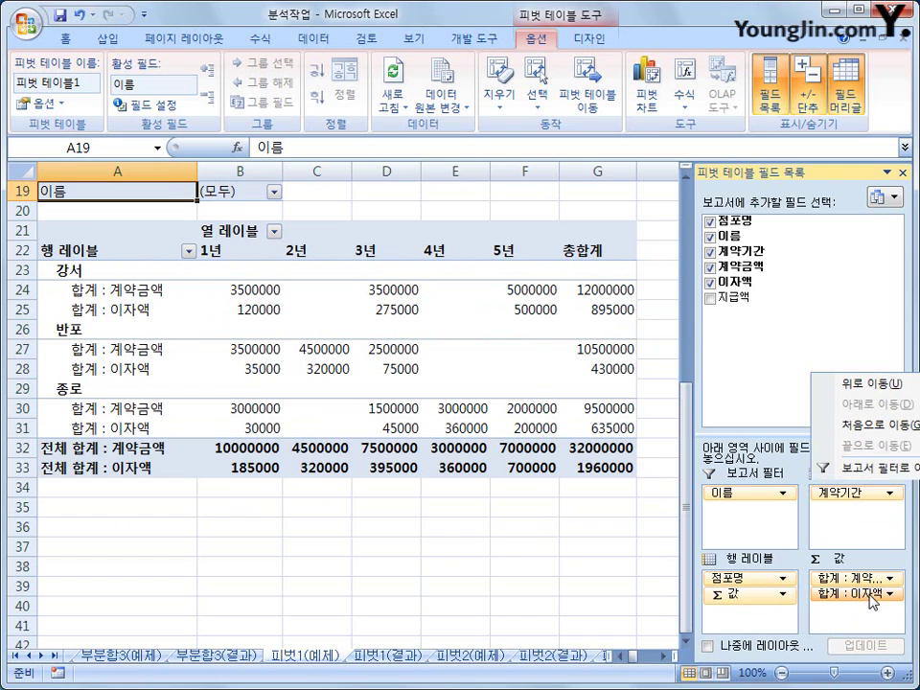
pyautogui.click(853, 576)
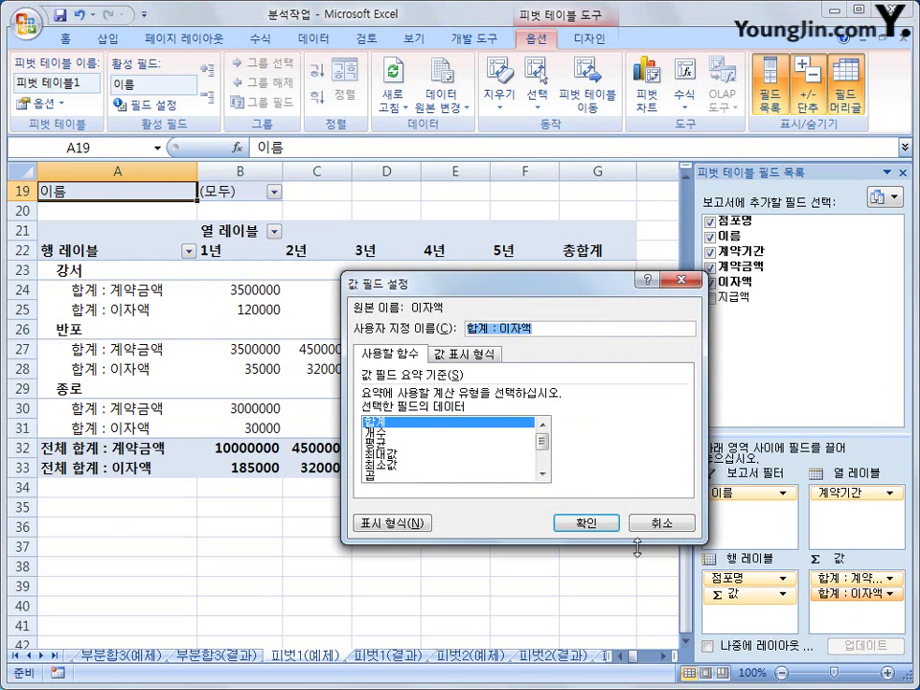
pyautogui.click(452, 444)
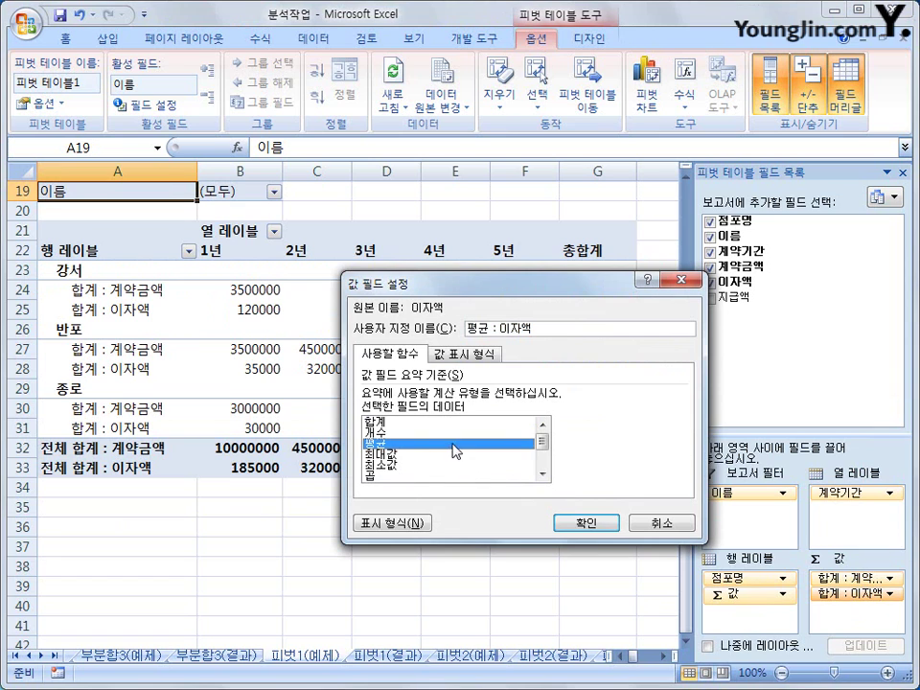
pyautogui.click(561, 518)
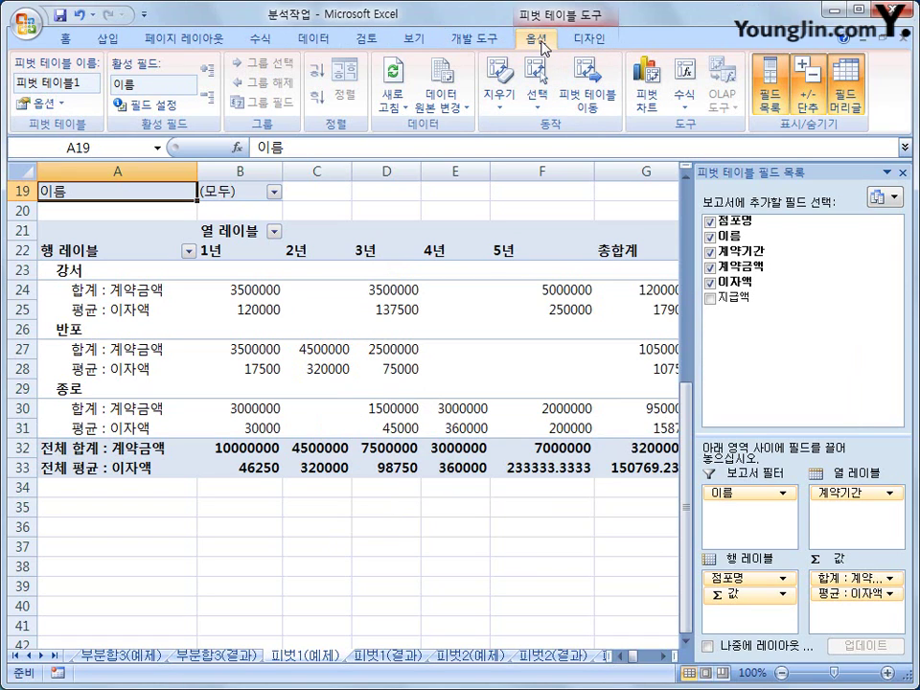
# - Turn off both the row and column grand totals in the pivot table options
pyautogui.click(40, 104)
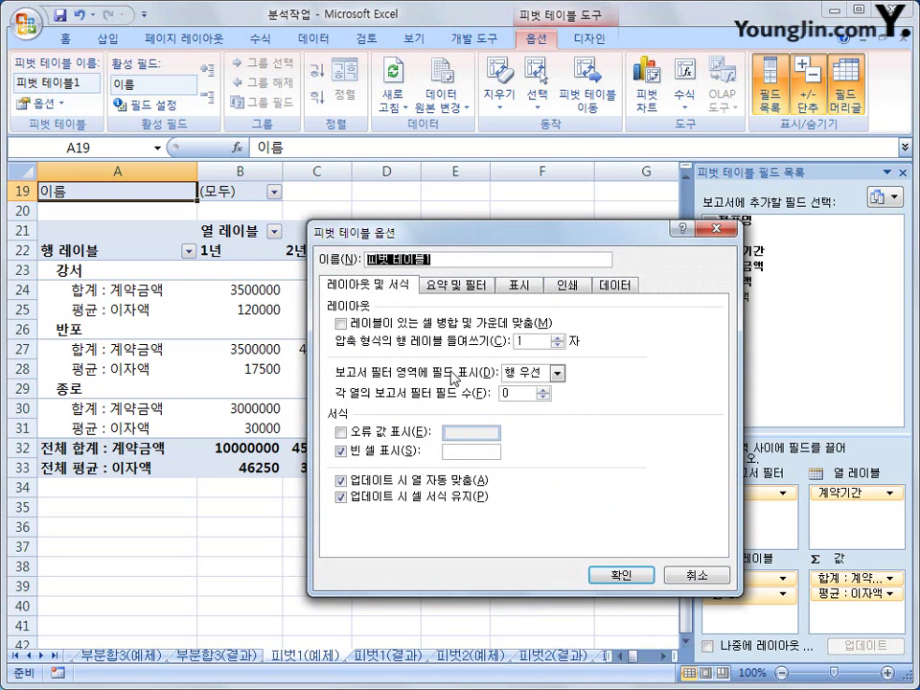
pyautogui.click(444, 287)
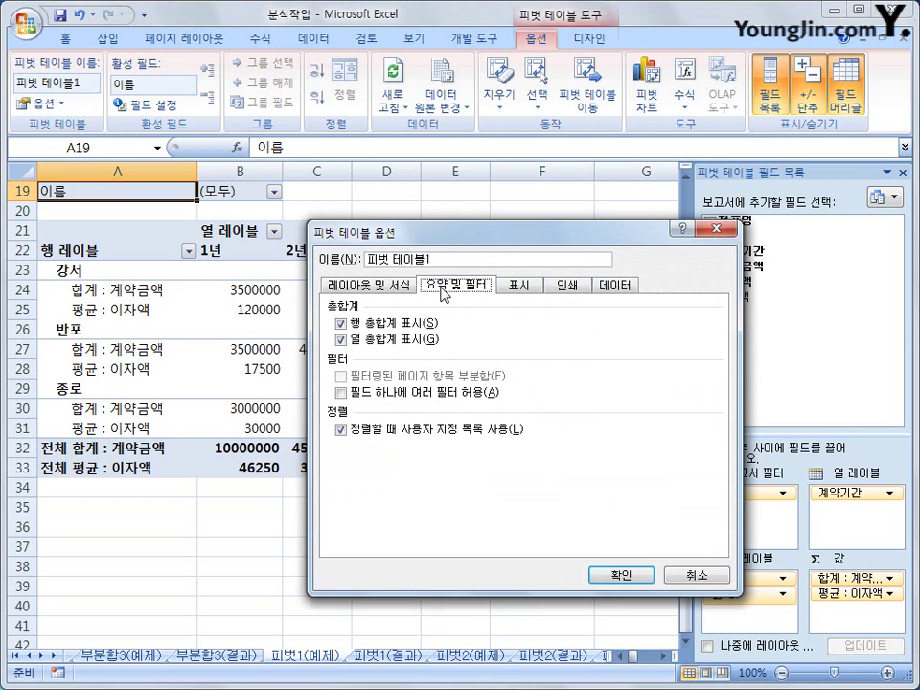
pyautogui.click(403, 326)
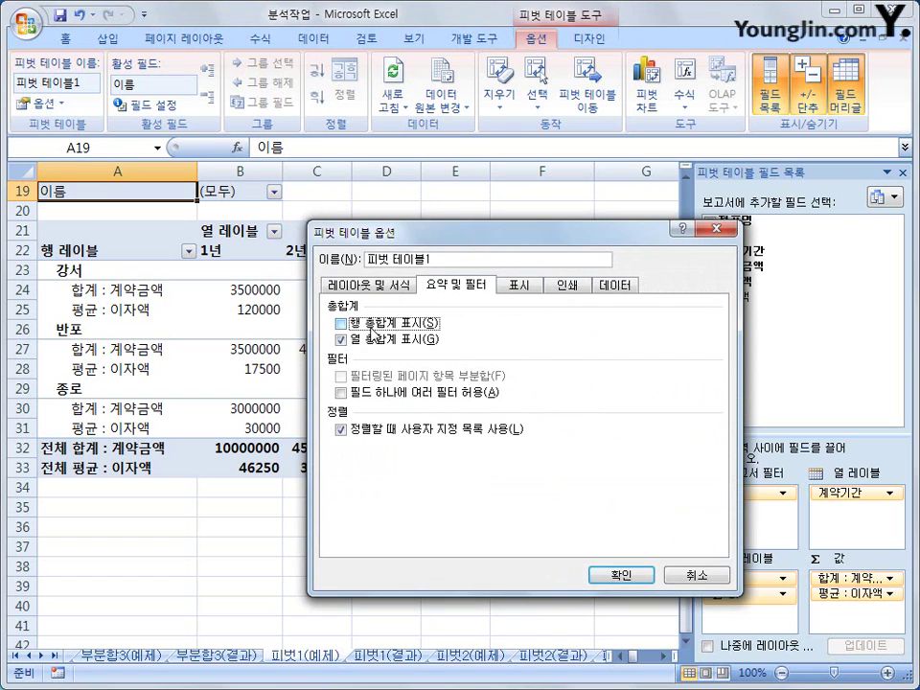
pyautogui.click(356, 338)
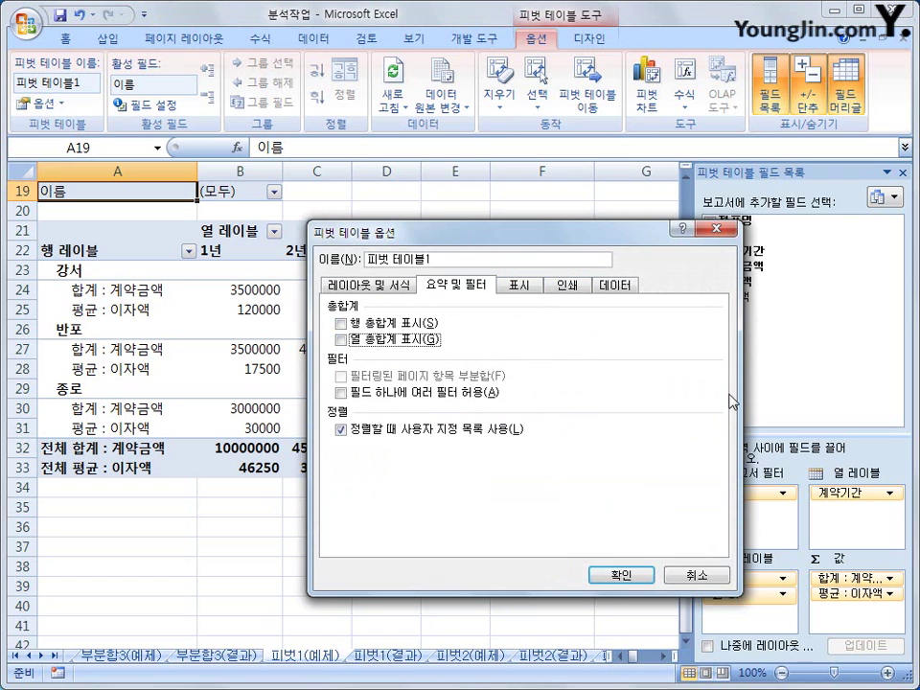
pyautogui.click(624, 576)
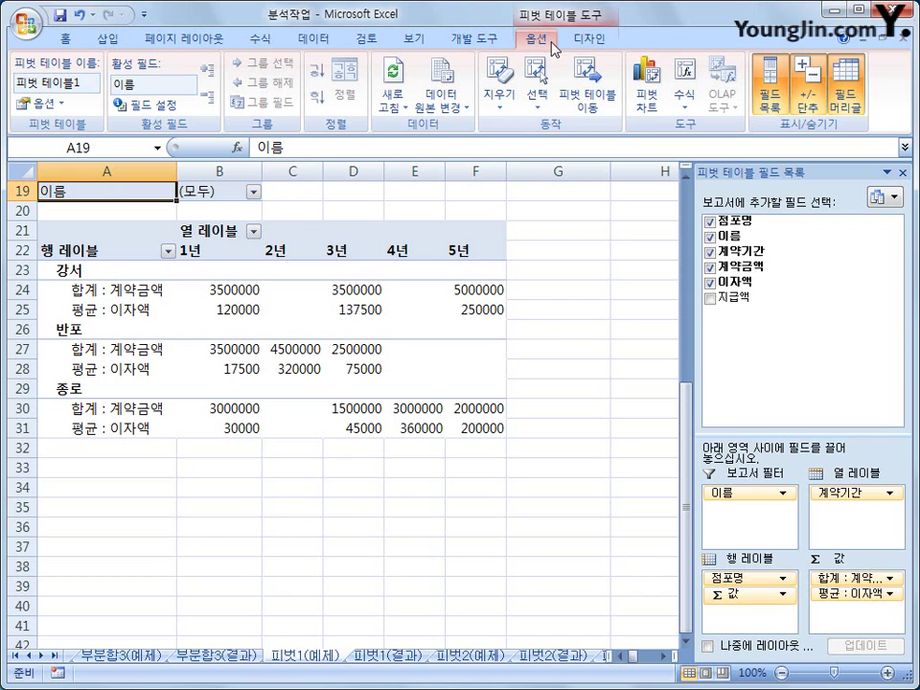
# - Set the pivot table's report layout to outline form (개요 형식으로 표시)
pyautogui.click(588, 41)
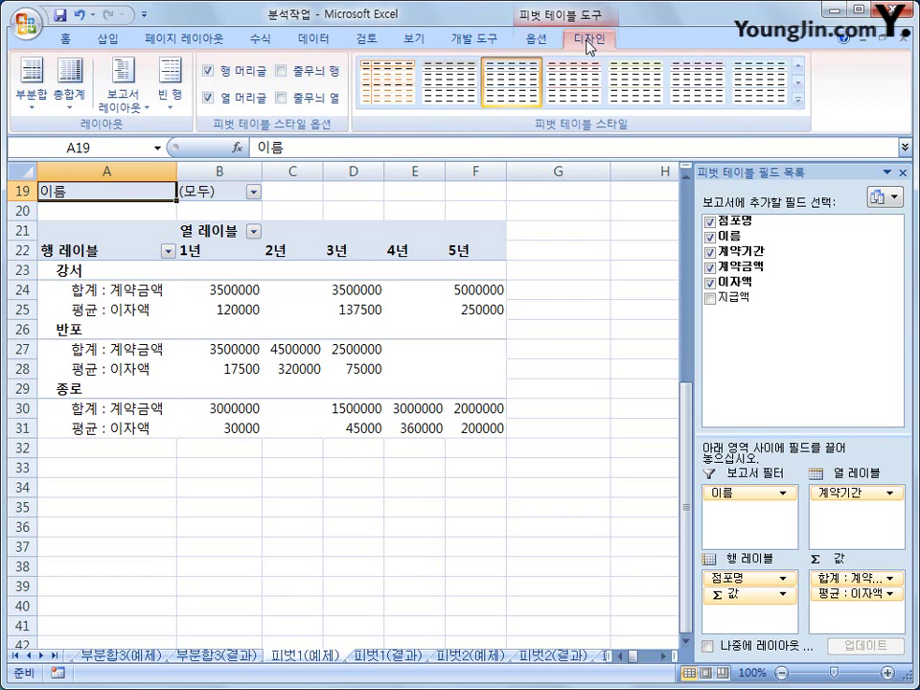
pyautogui.click(123, 100)
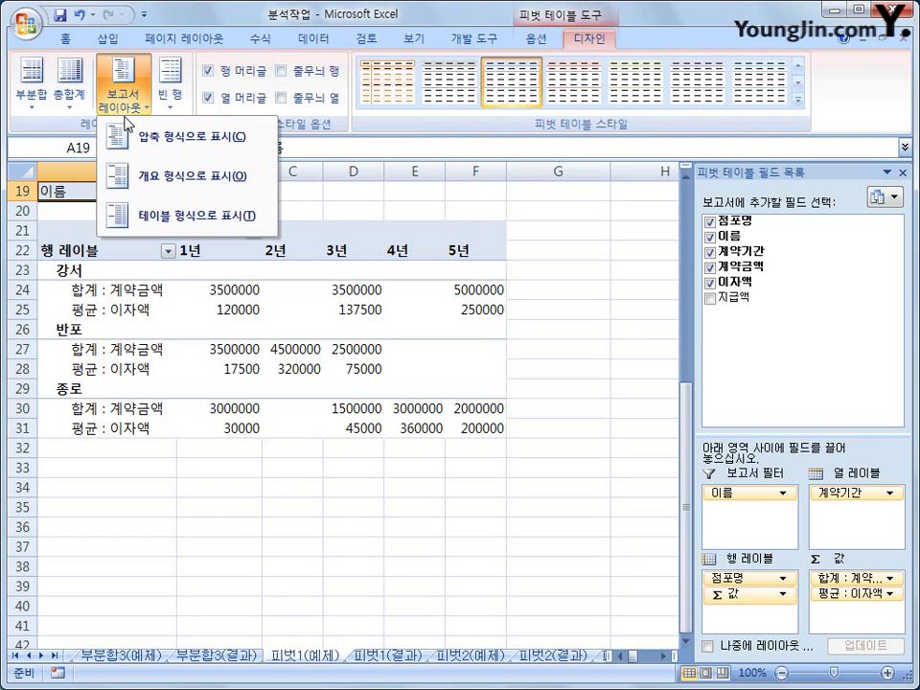
pyautogui.click(170, 194)
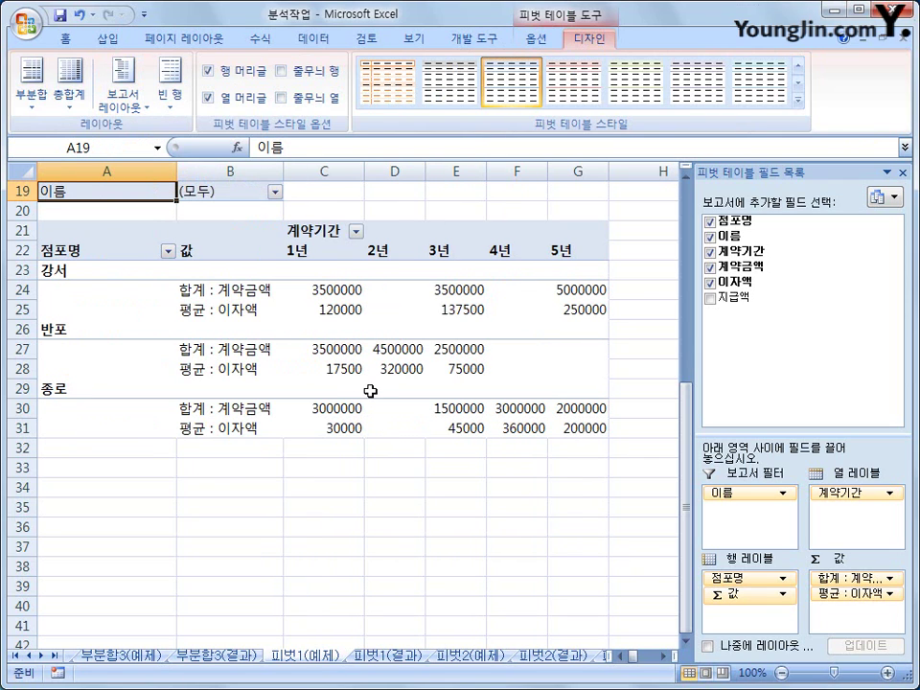
# - Compare the finished pivot table on 피벗1(예제) with the one on the 피벗1(결과) sheet
pyautogui.click(393, 657)
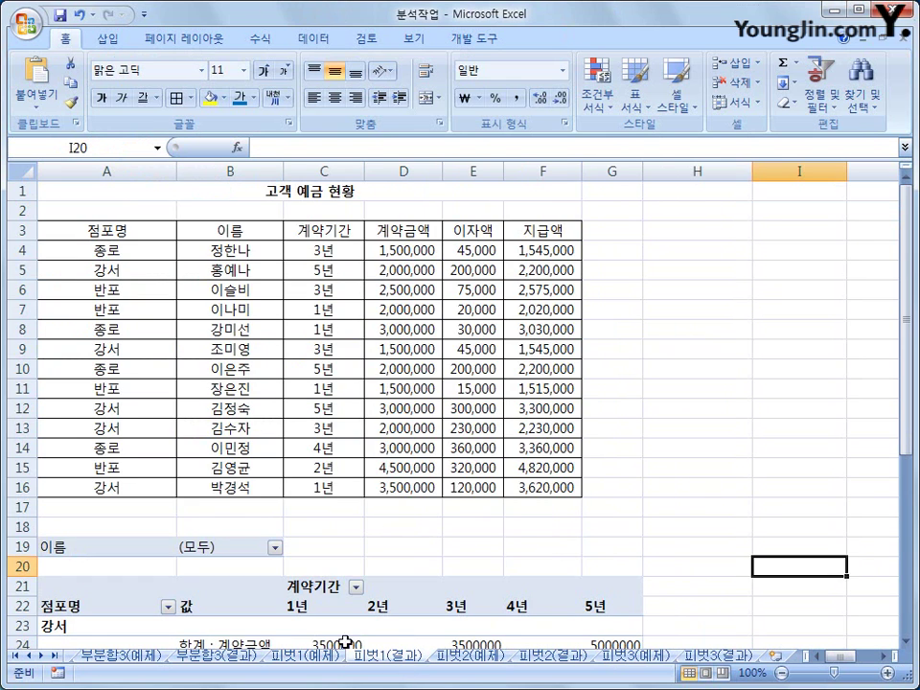
pyautogui.scroll(-6, 462, 609)
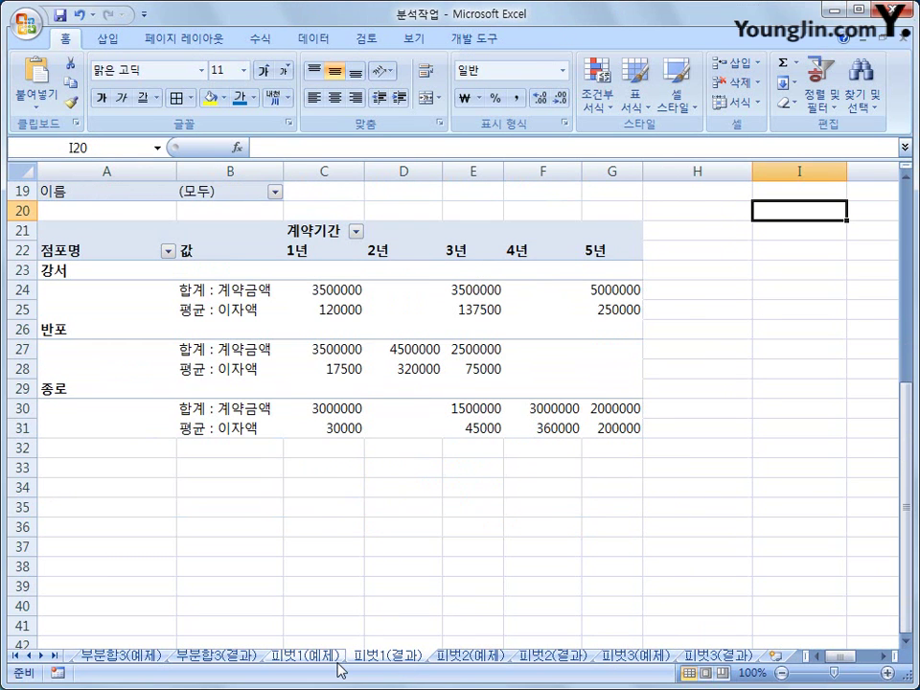
pyautogui.click(335, 657)
pyautogui.click(376, 658)
pyautogui.click(333, 658)
# - Create a pivot table from A3:G12 of the 피벗2(예제) sheet, placed in the existing worksheet at cell A19
pyautogui.click(466, 657)
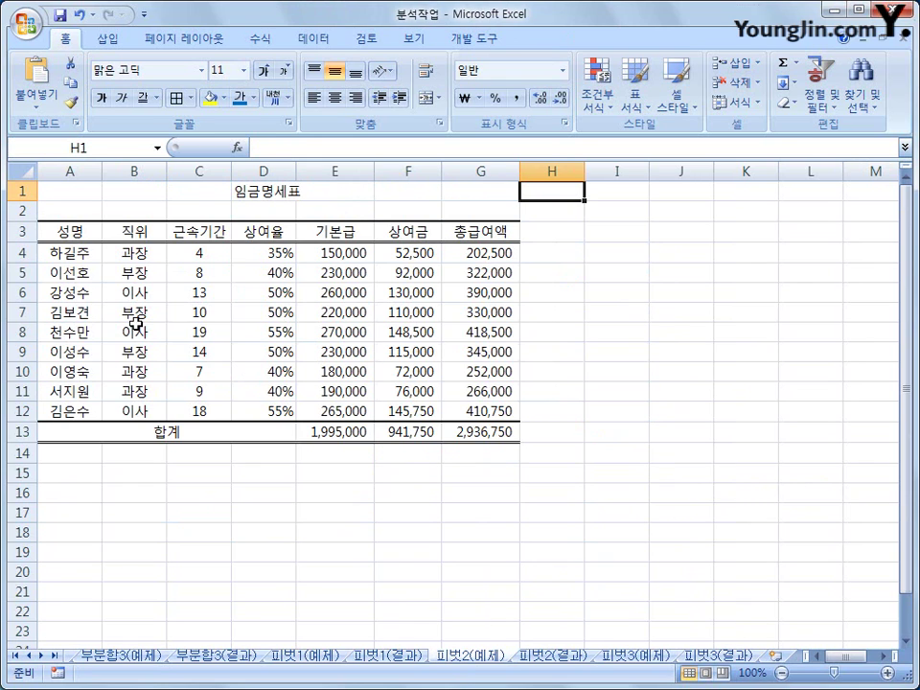
pyautogui.moveTo(92, 232); pyautogui.dragTo(478, 411)
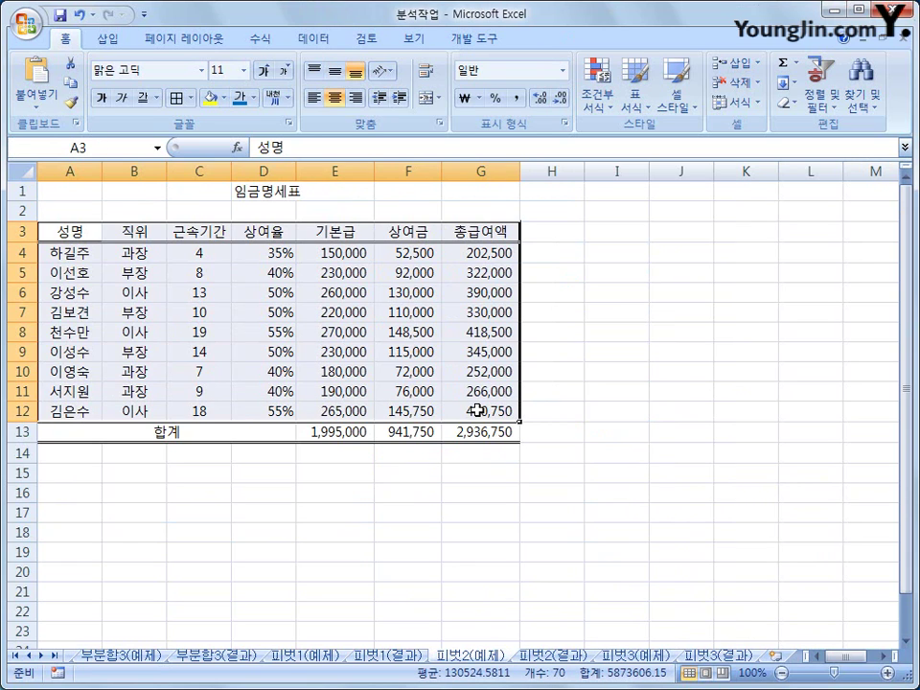
pyautogui.click(107, 40)
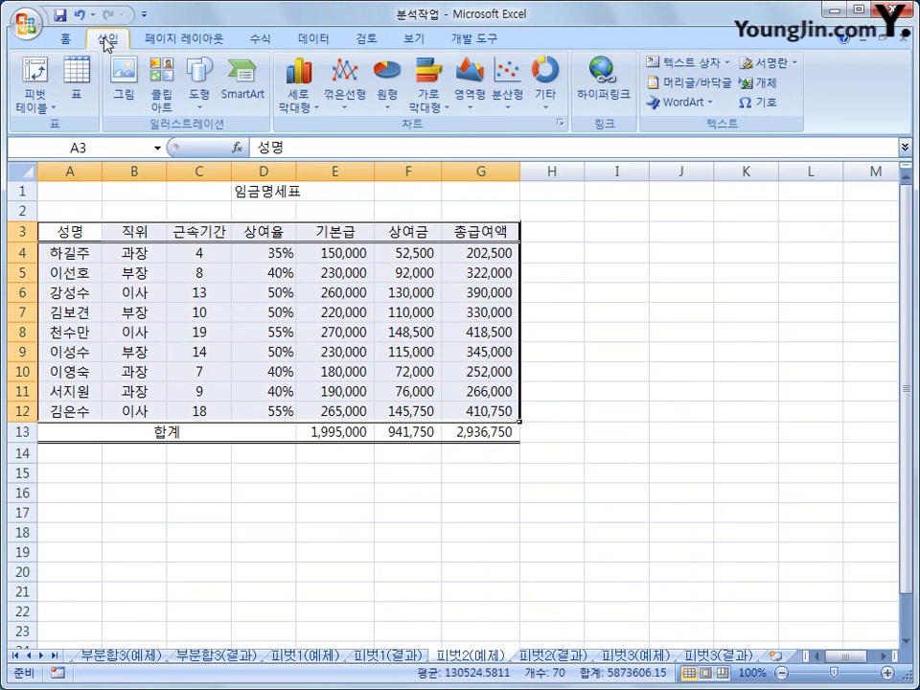
pyautogui.click(36, 101)
pyautogui.click(46, 126)
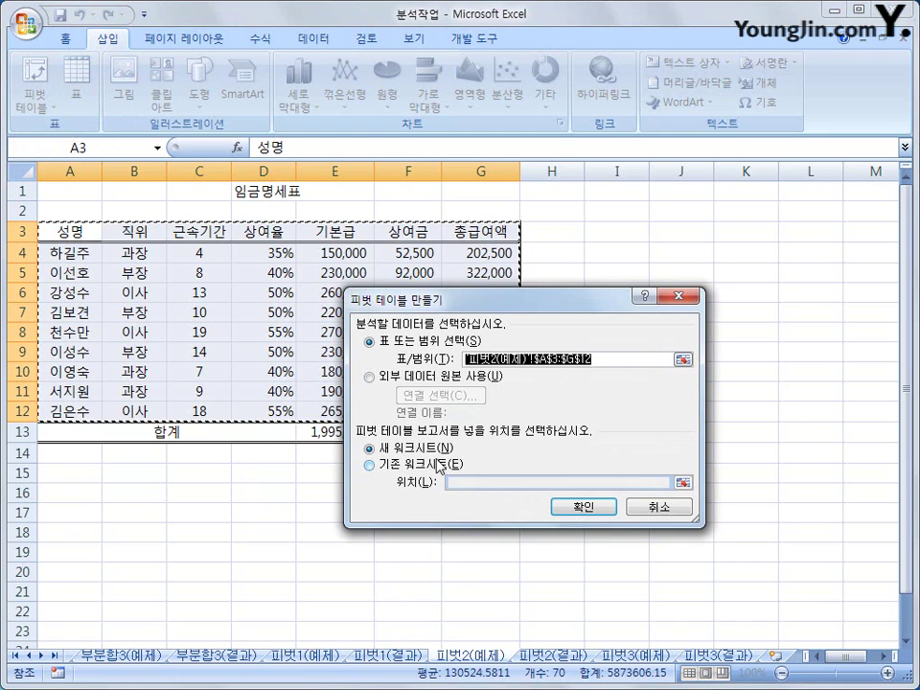
pyautogui.click(439, 465)
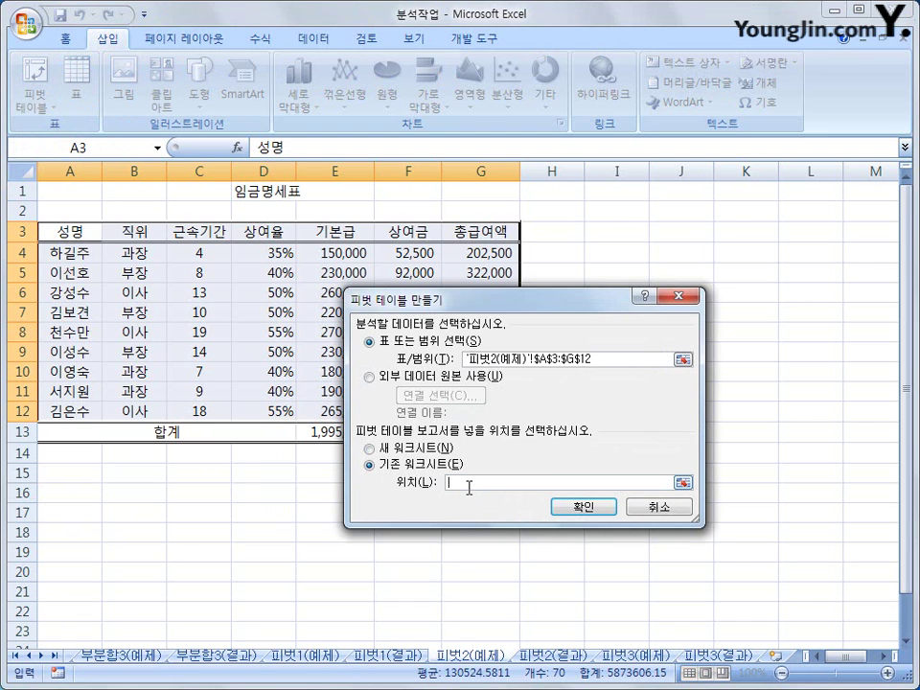
pyautogui.click(93, 556)
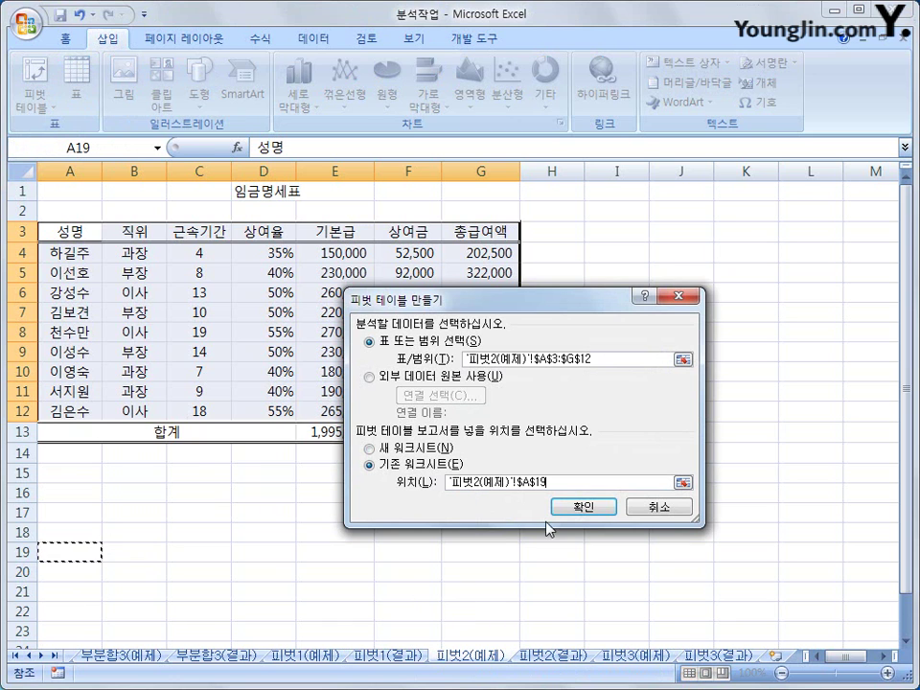
pyautogui.click(582, 507)
# - Set 성명 as the report filter, 근속기간 as the row labels and 직위 as the column labels of the 피벗2(예제) pivot table
pyautogui.scroll(-4, 544, 487)
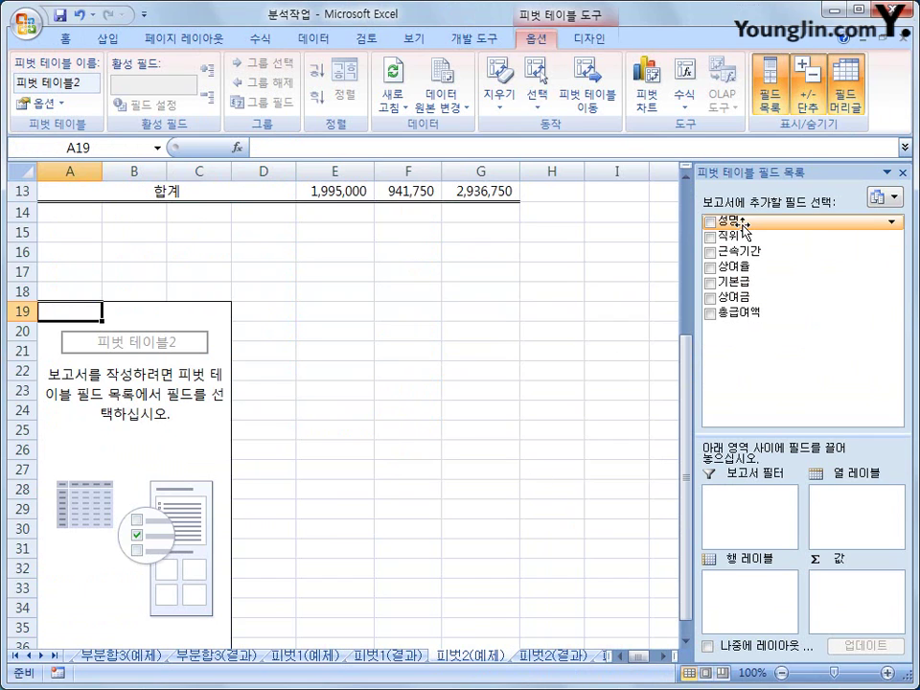
pyautogui.moveTo(733, 222); pyautogui.dragTo(760, 519)
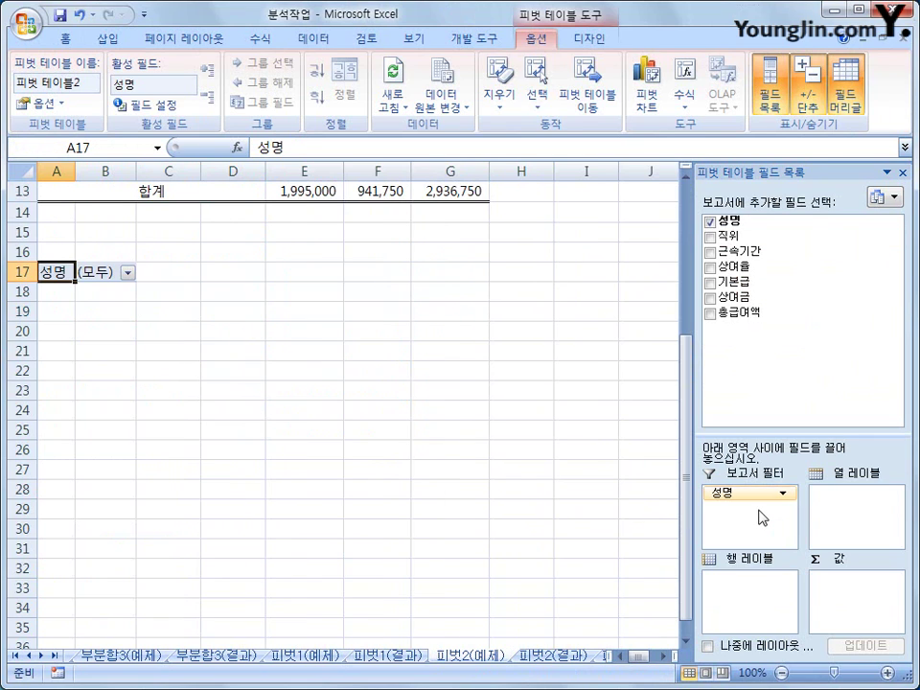
pyautogui.moveTo(756, 250); pyautogui.dragTo(764, 595)
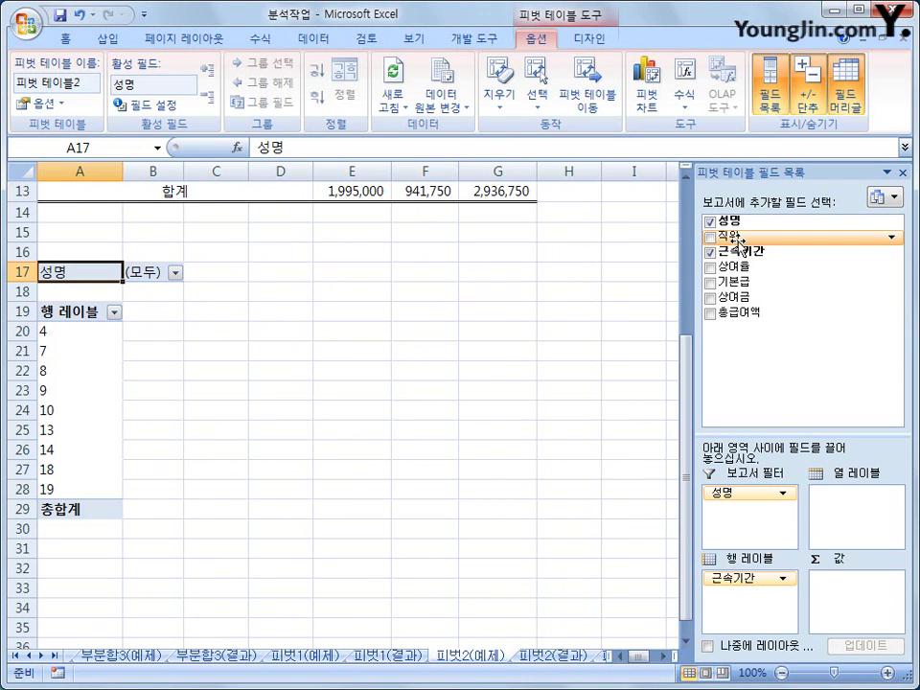
pyautogui.moveTo(729, 235); pyautogui.dragTo(847, 500)
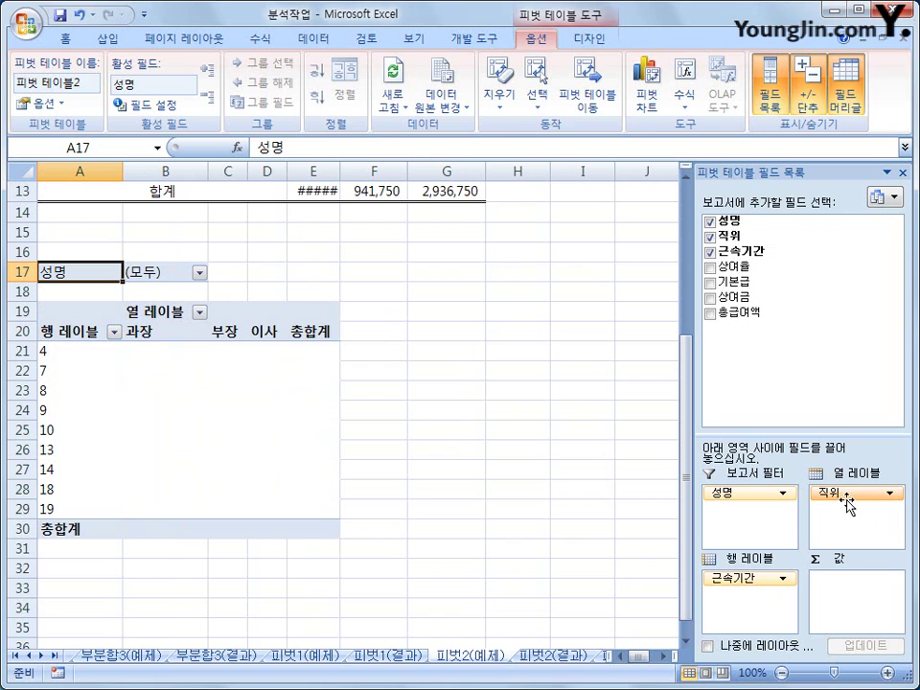
# - Add 기본급 and 총급여액 as summed values and move the Σ 값 field to the row labels below 근속기간
pyautogui.moveTo(733, 283); pyautogui.dragTo(848, 602)
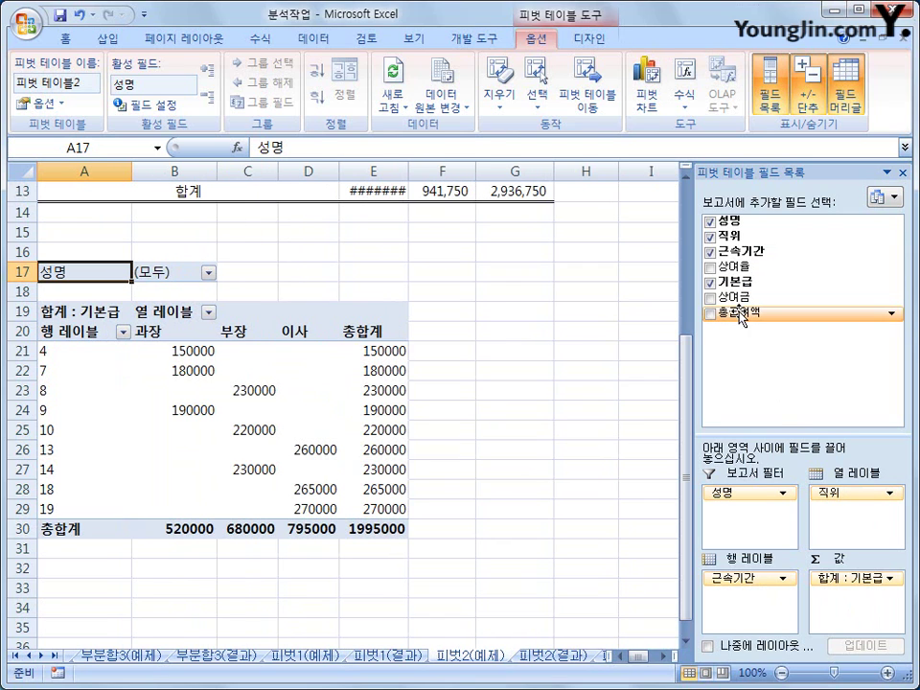
pyautogui.moveTo(733, 313); pyautogui.dragTo(865, 609)
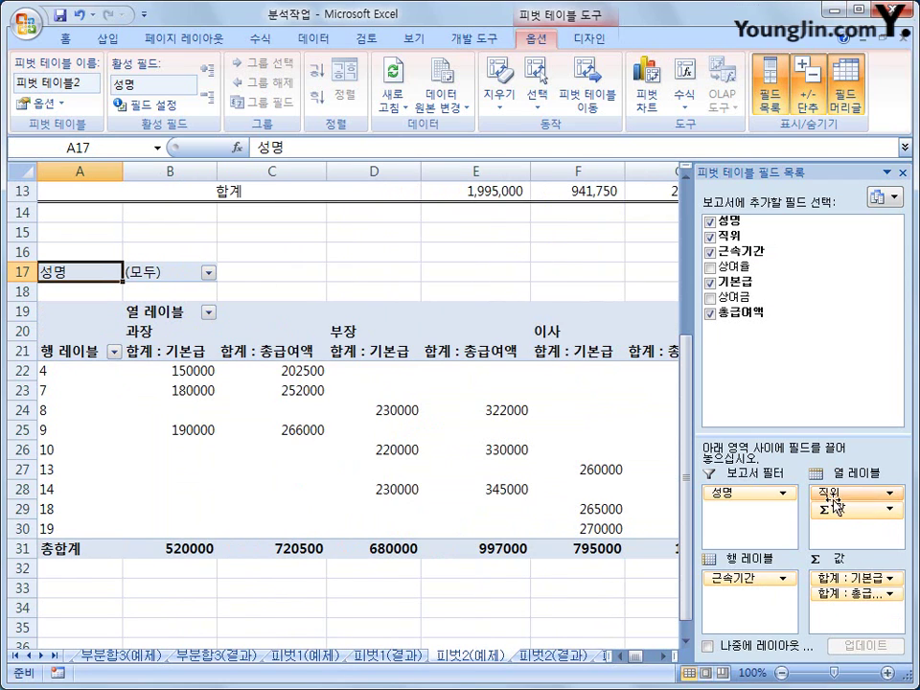
pyautogui.moveTo(832, 512); pyautogui.dragTo(764, 600)
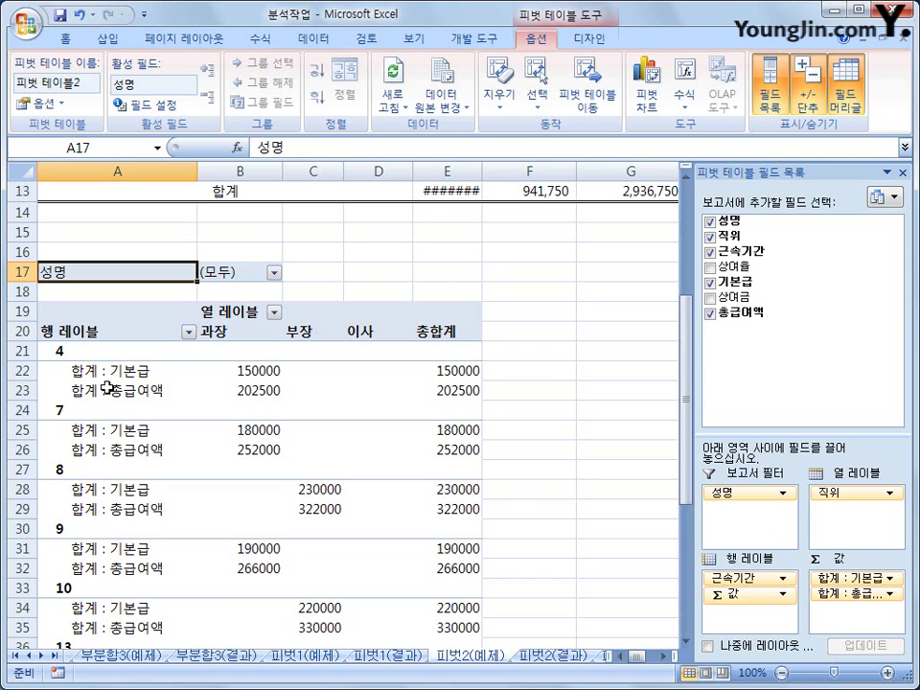
# - Group the 근속기간 row labels from 1 to 20 in intervals of 5
pyautogui.click(95, 353)
pyautogui.rightClick(100, 354)
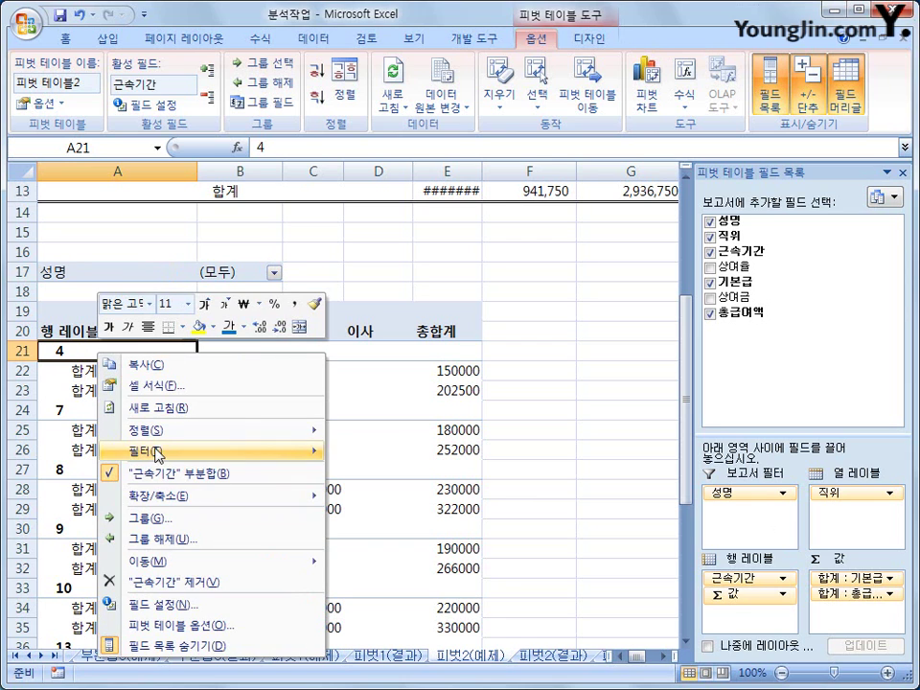
pyautogui.click(142, 518)
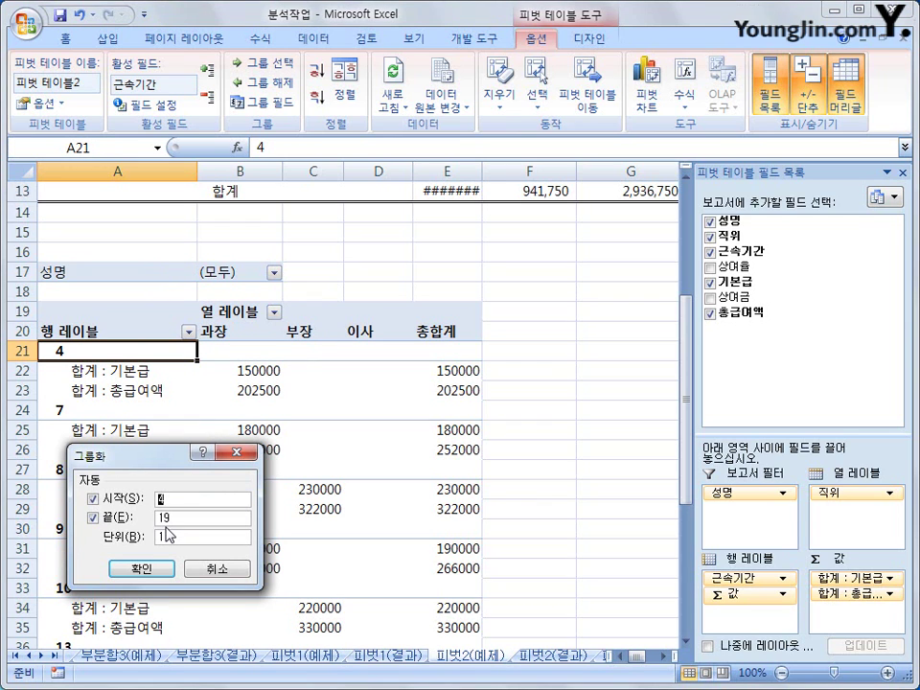
pyautogui.write('1')
pyautogui.doubleClick(165, 522)
pyautogui.write('20')
pyautogui.press('Tab')
pyautogui.write('5')
pyautogui.click(140, 569)
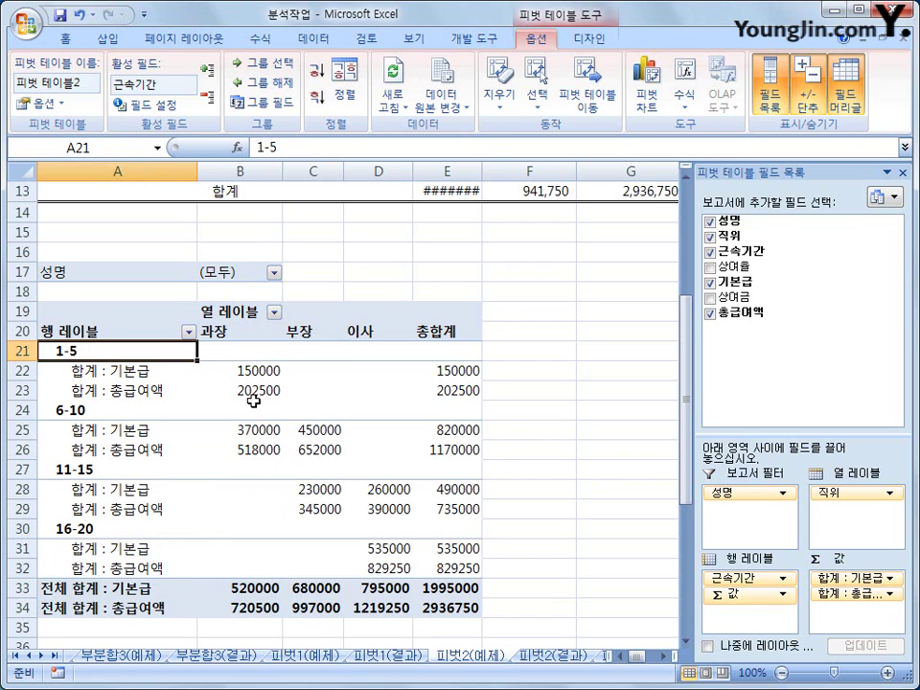
# - Set the report layout of the 피벗2(예제) pivot table to outline form (개요 형식으로 표시)
pyautogui.click(588, 40)
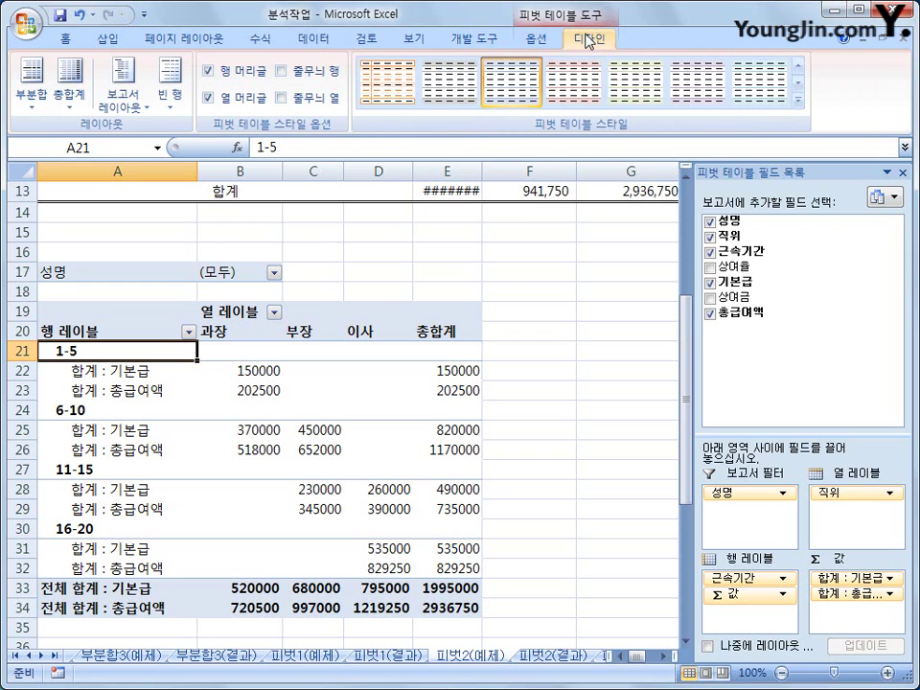
pyautogui.click(134, 107)
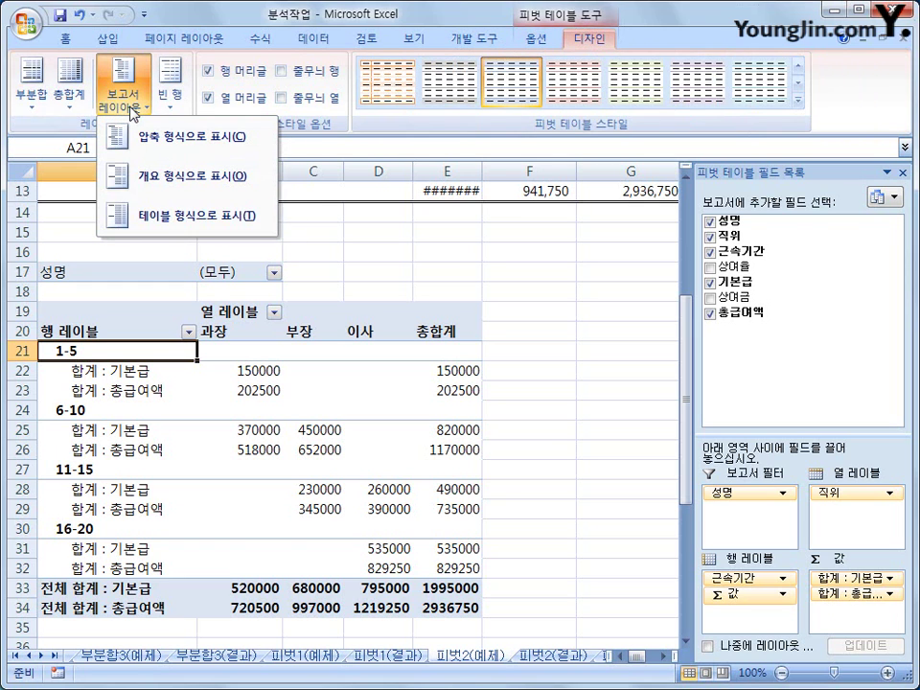
pyautogui.click(153, 185)
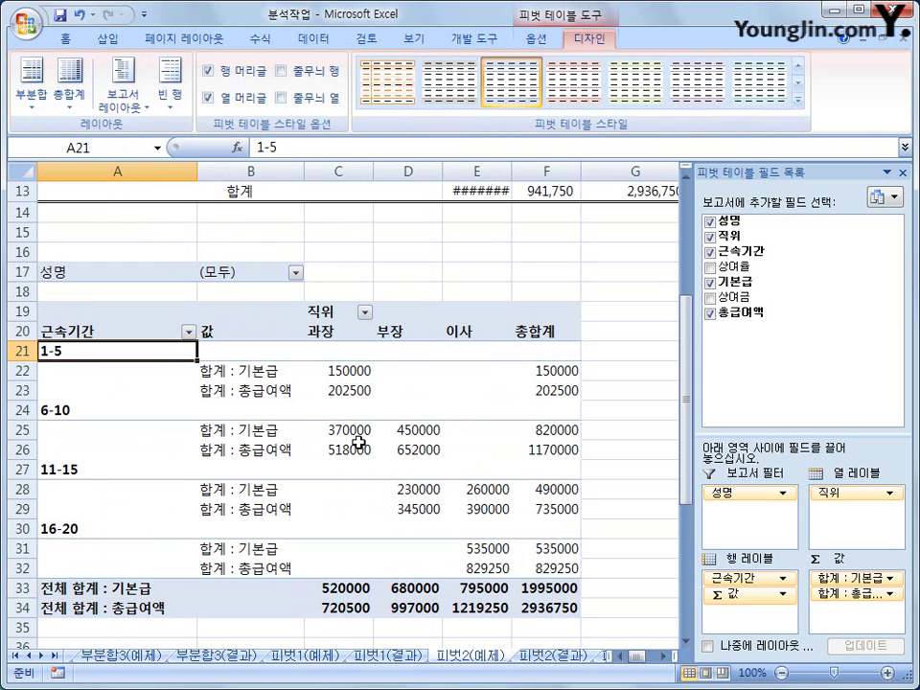
pyautogui.moveTo(358, 442)
# - Create a pivot table from B2:G12 of the 피벗3(예제) sheet, placed in the existing worksheet at cell B18
pyautogui.click(42, 655)
pyautogui.click(42, 655)
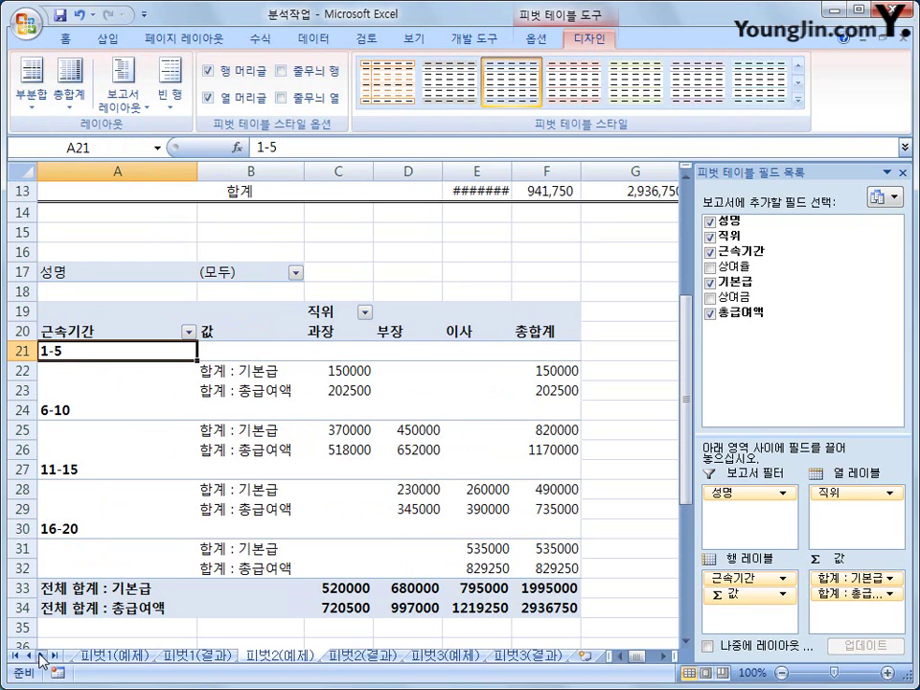
pyautogui.click(446, 655)
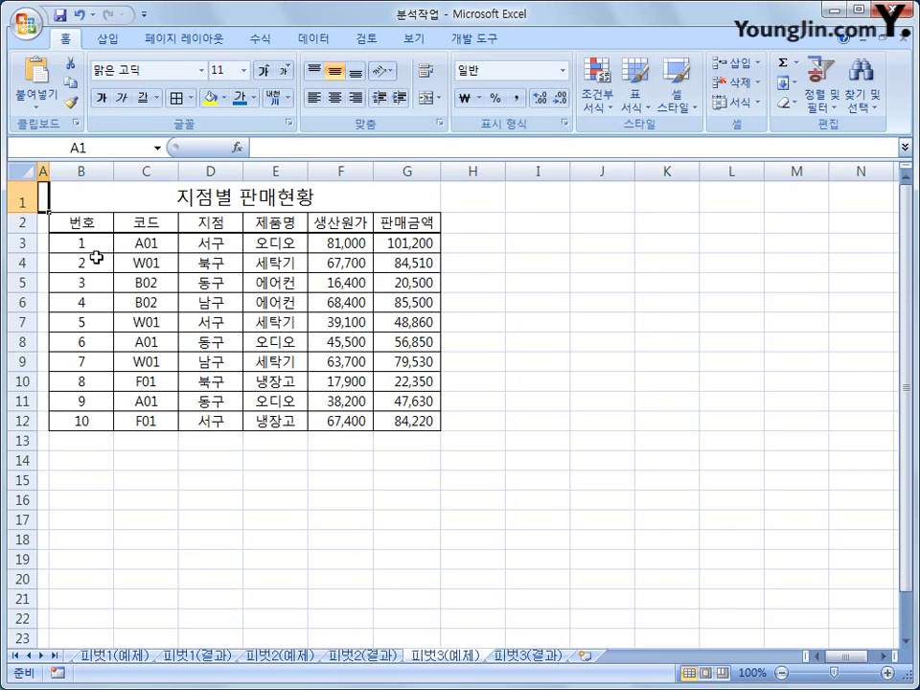
pyautogui.moveTo(90, 223); pyautogui.dragTo(391, 421)
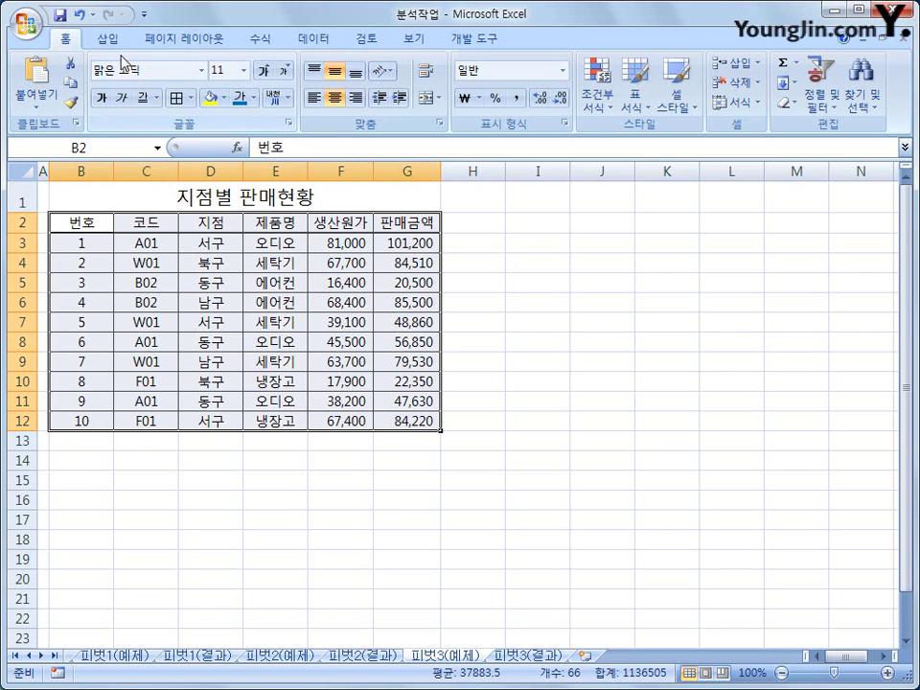
pyautogui.click(97, 38)
pyautogui.click(29, 107)
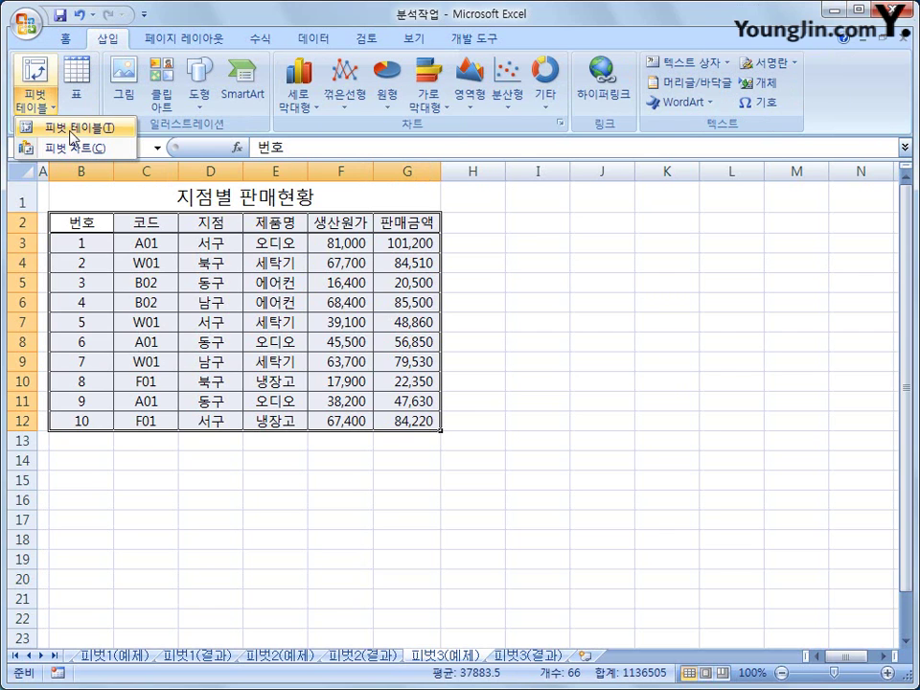
pyautogui.click(71, 129)
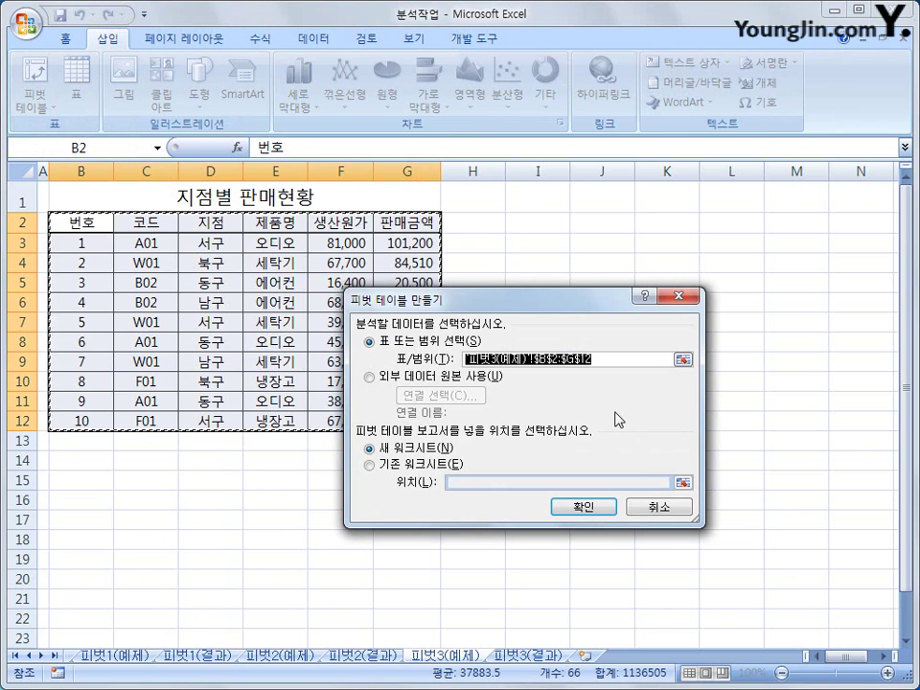
pyautogui.click(443, 464)
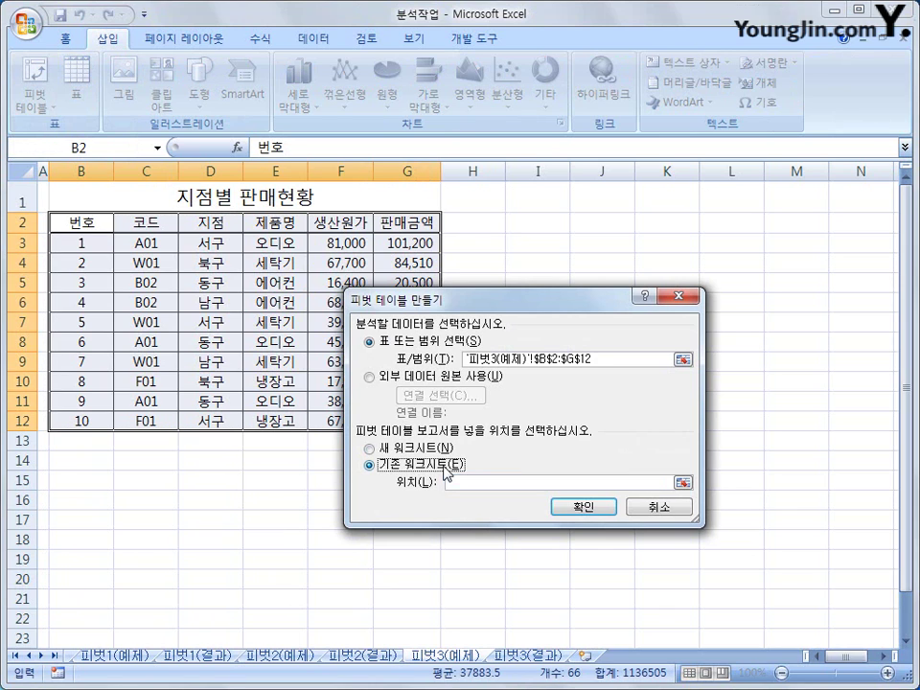
pyautogui.click(460, 487)
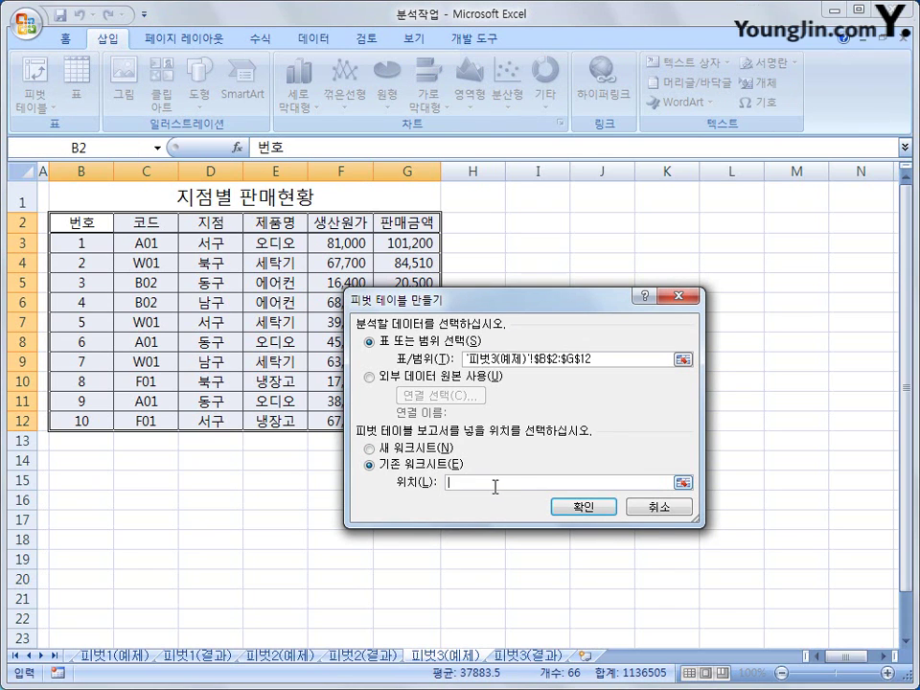
pyautogui.click(81, 543)
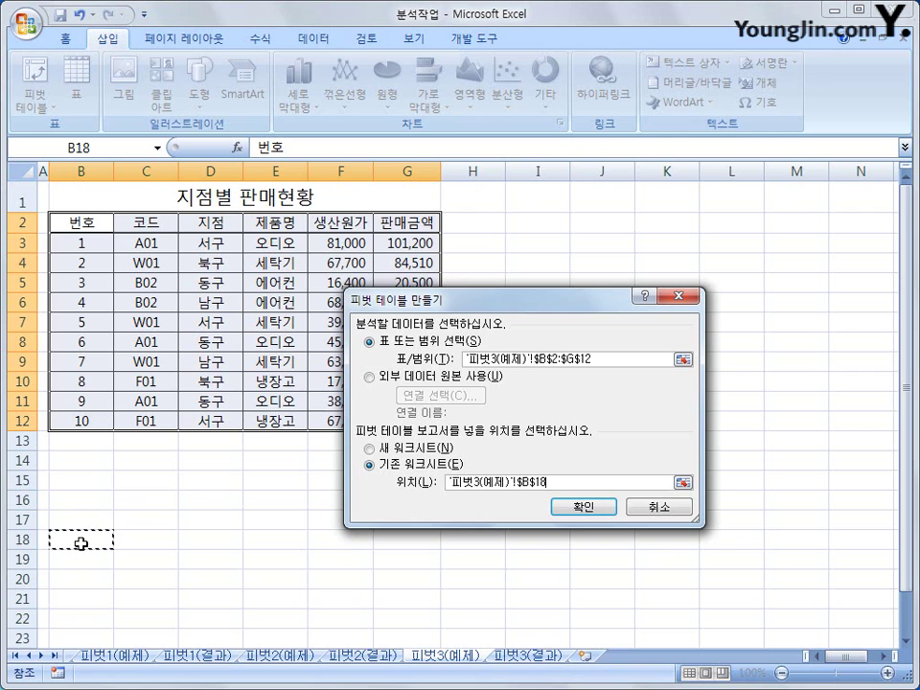
pyautogui.click(577, 506)
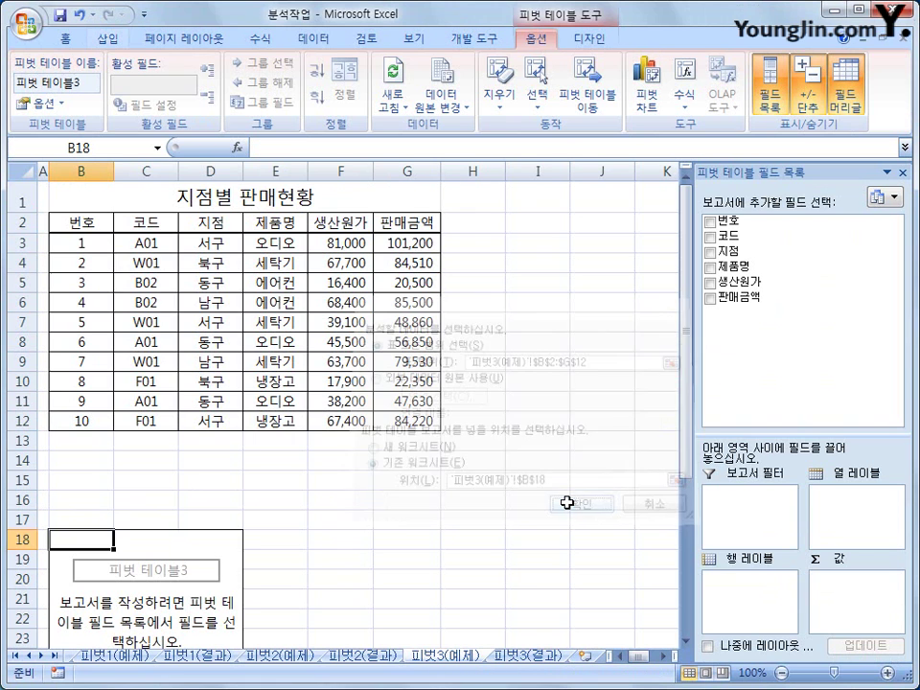
# - Set 코드 as the report filter, 지점 as the row labels and 제품명 as the column labels of the 피벗3(예제) pivot table
pyautogui.scroll(-5, 549, 487)
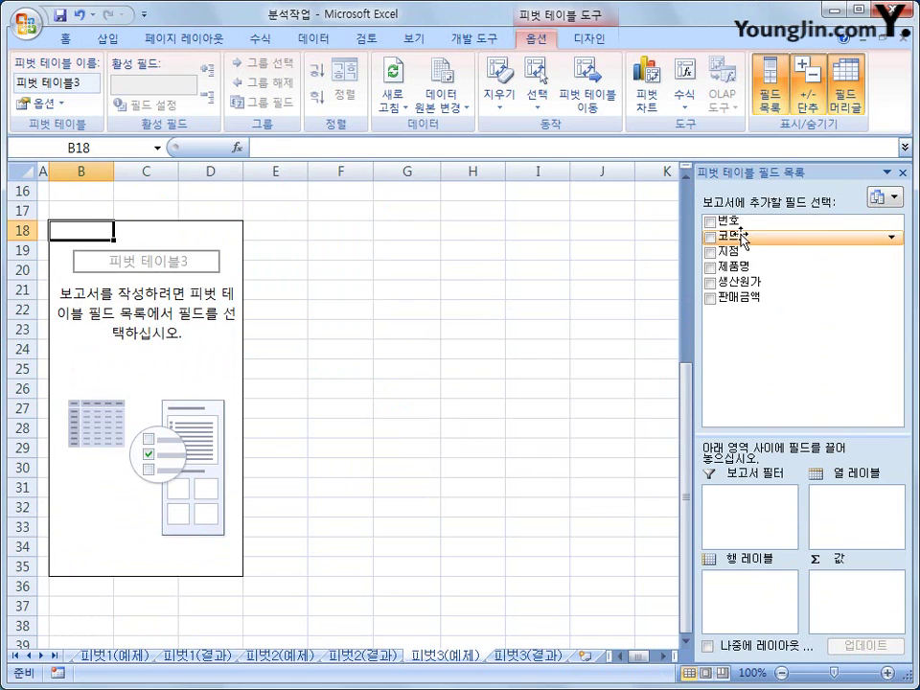
pyautogui.moveTo(730, 236); pyautogui.dragTo(781, 511)
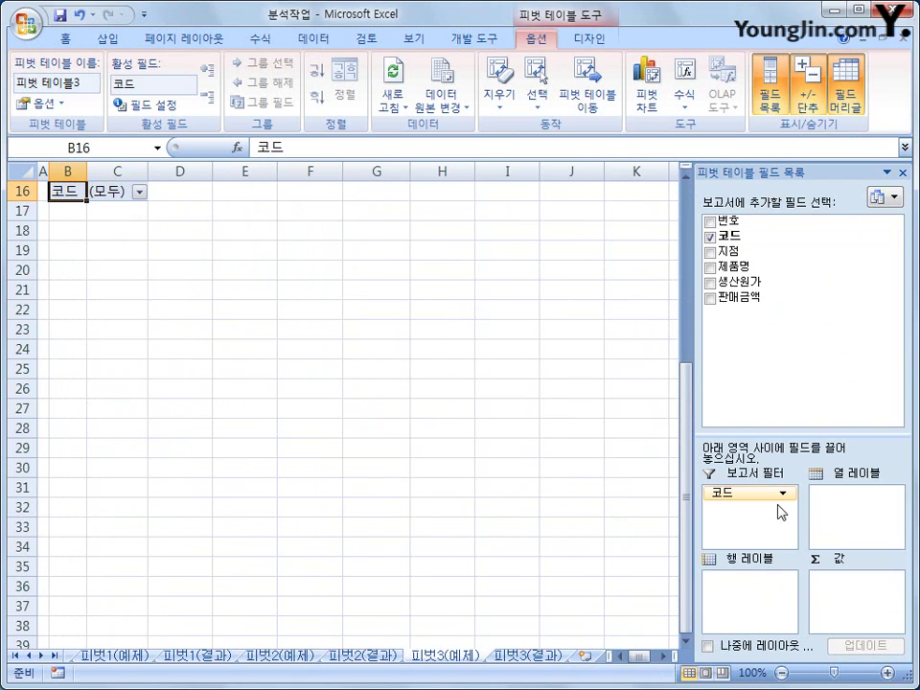
pyautogui.moveTo(769, 255); pyautogui.dragTo(771, 606)
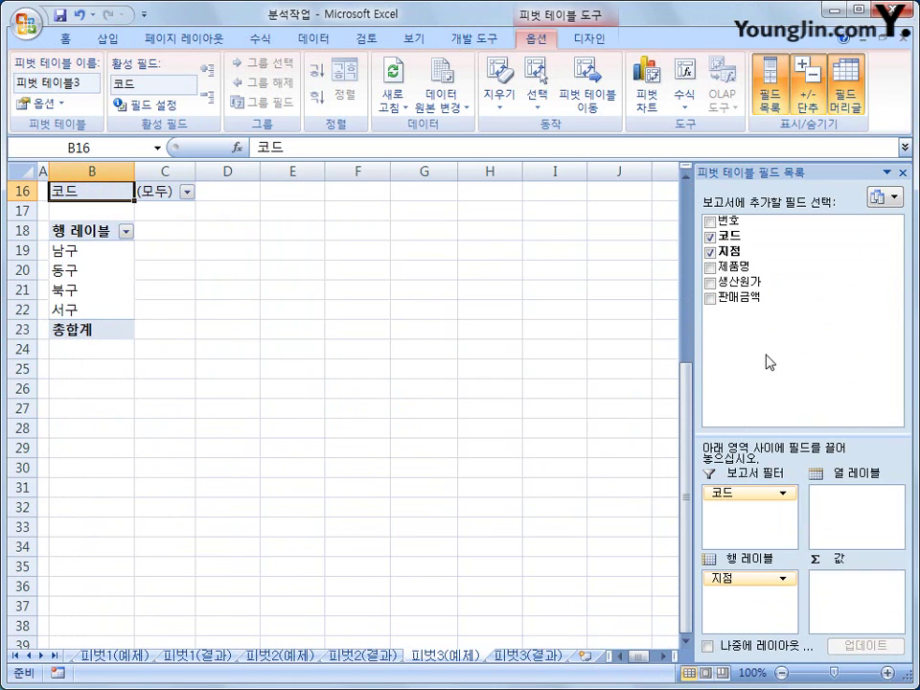
pyautogui.moveTo(757, 268); pyautogui.dragTo(852, 535)
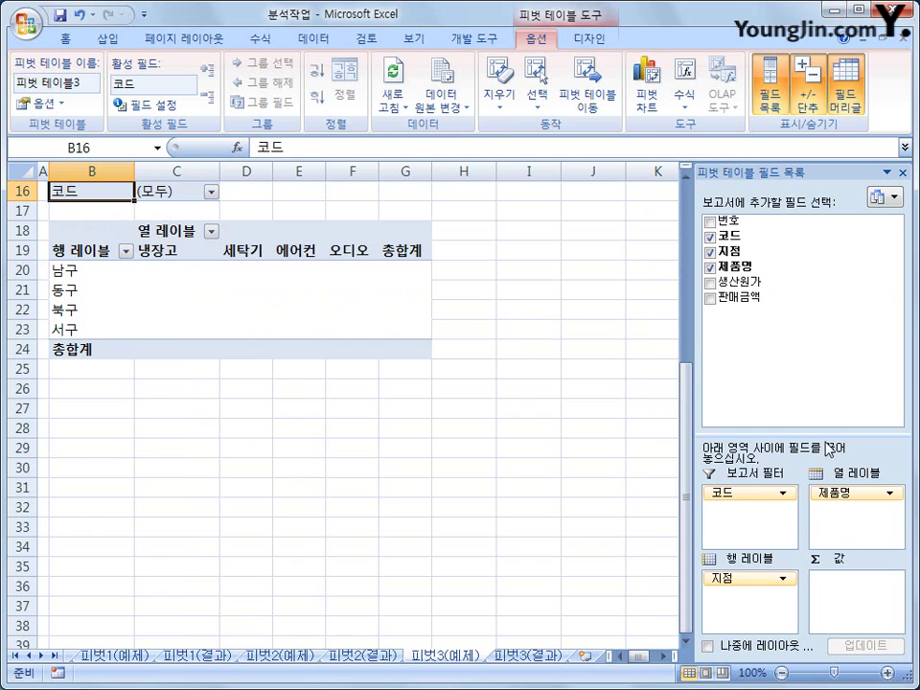
# - Add 생산원가 and 판매금액 as summed values and move the Σ 값 field to the row labels below 지점
pyautogui.moveTo(731, 284); pyautogui.dragTo(866, 605)
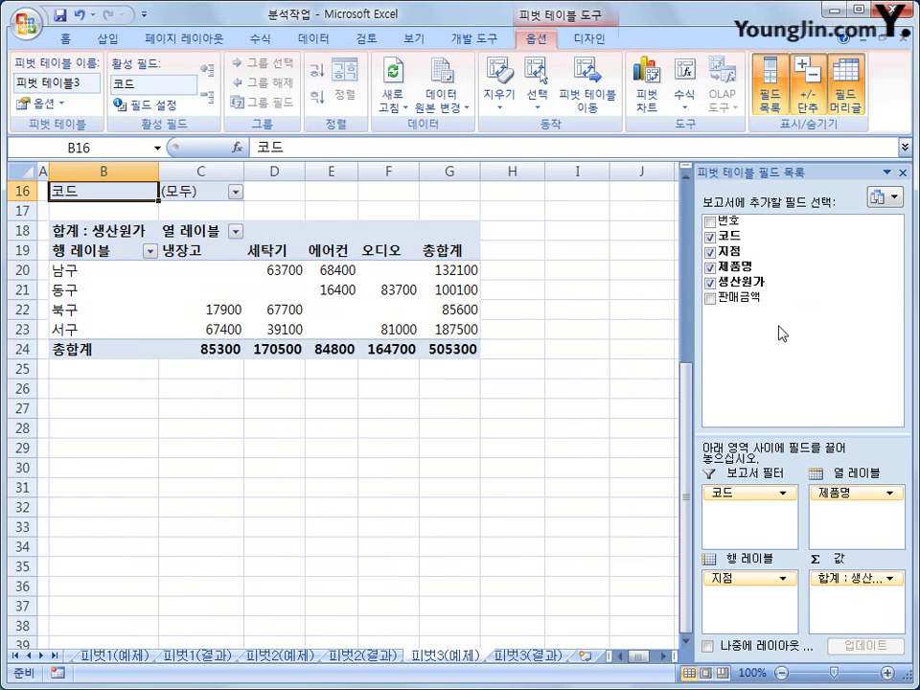
pyautogui.moveTo(830, 299); pyautogui.dragTo(865, 630)
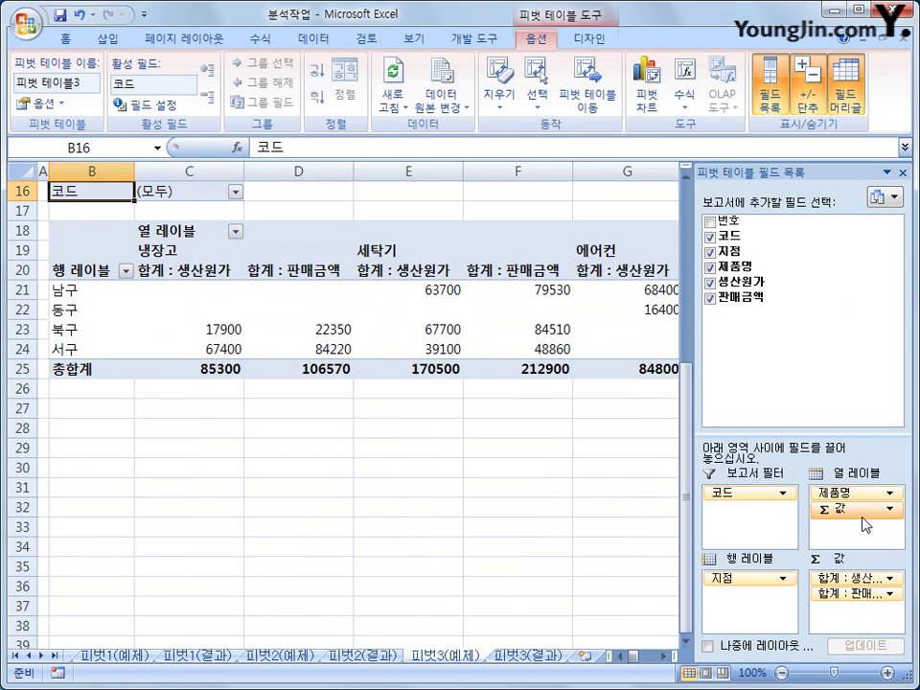
pyautogui.moveTo(866, 511); pyautogui.dragTo(773, 631)
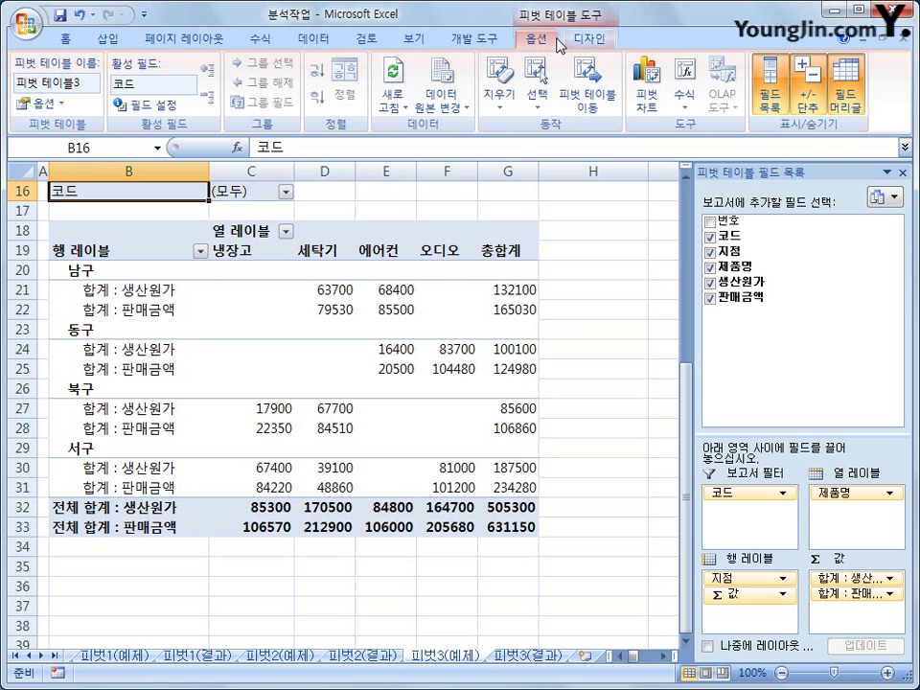
# - In the pivot table options, turn off the row grand totals (행 총합계 표시) and show empty cells as *
pyautogui.click(43, 102)
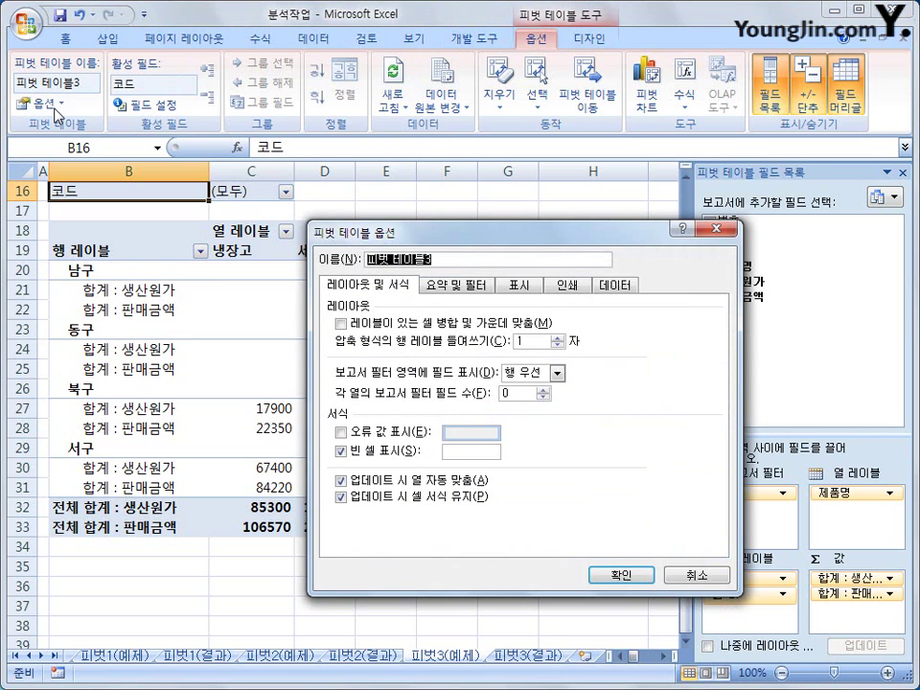
pyautogui.click(457, 286)
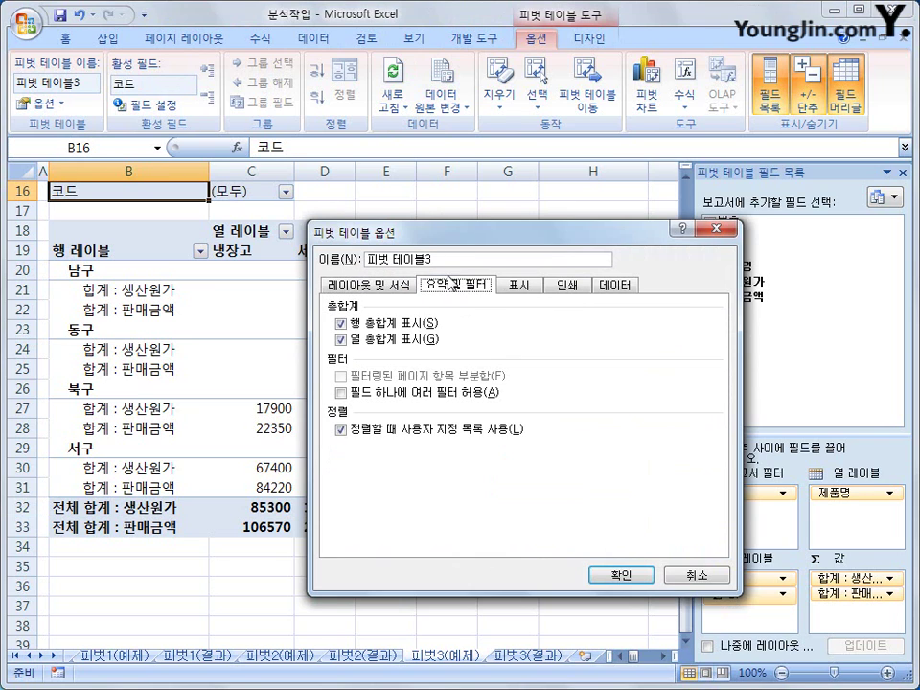
pyautogui.click(396, 327)
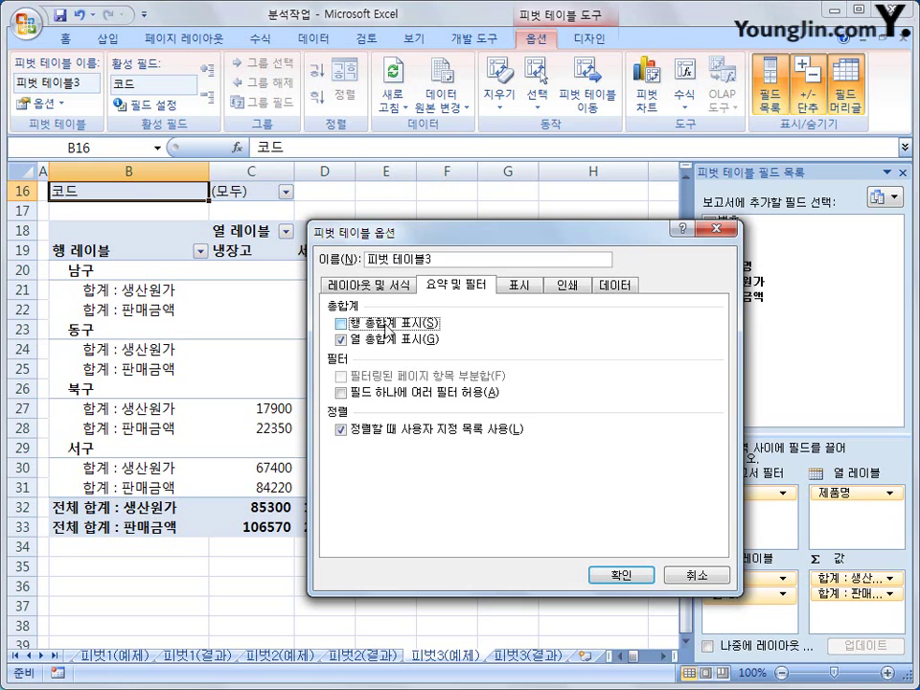
pyautogui.click(364, 285)
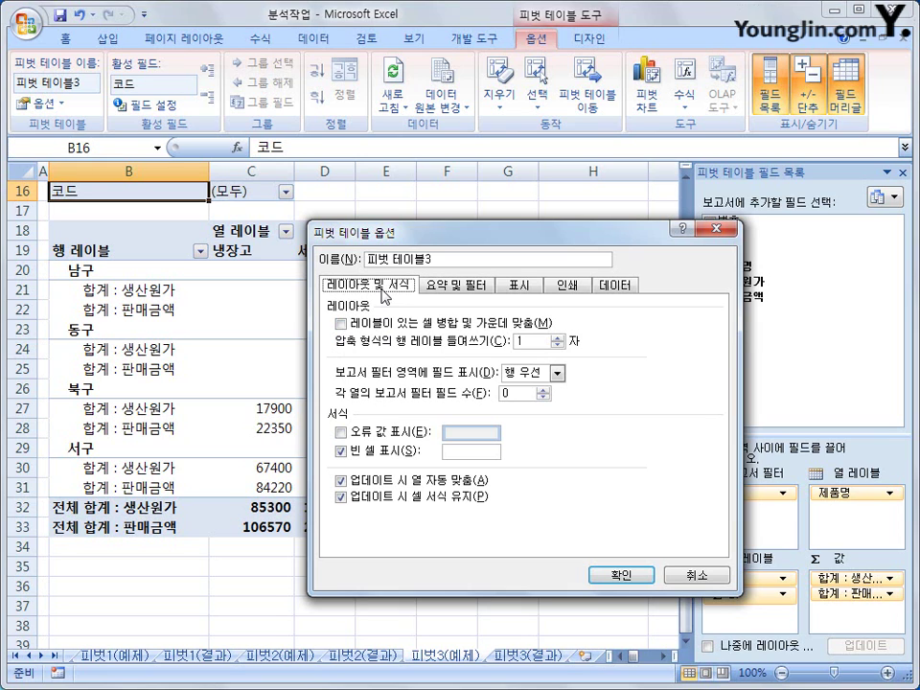
pyautogui.click(448, 450)
pyautogui.write('-')
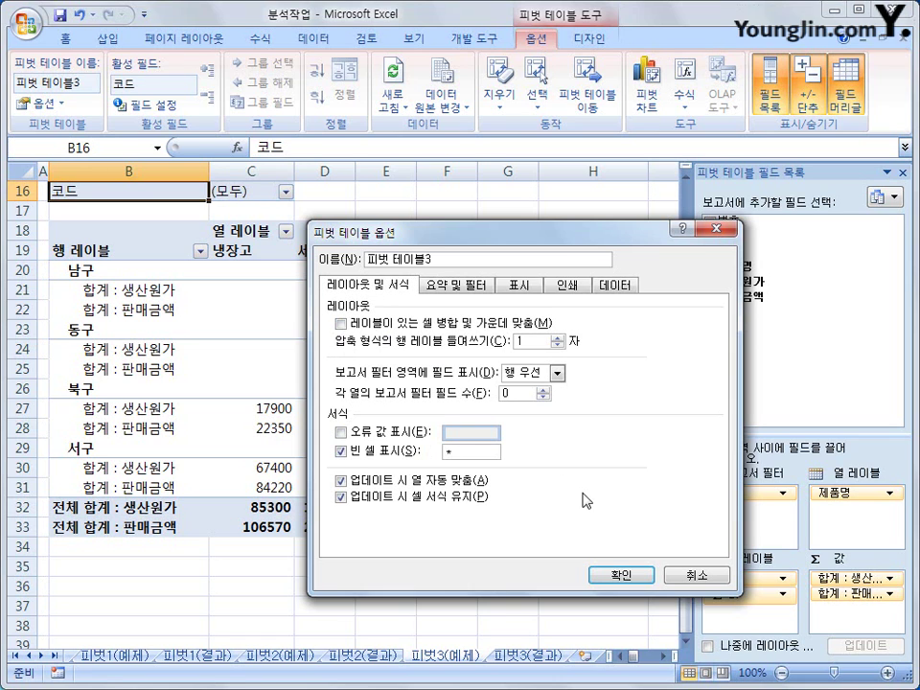
pyautogui.click(614, 574)
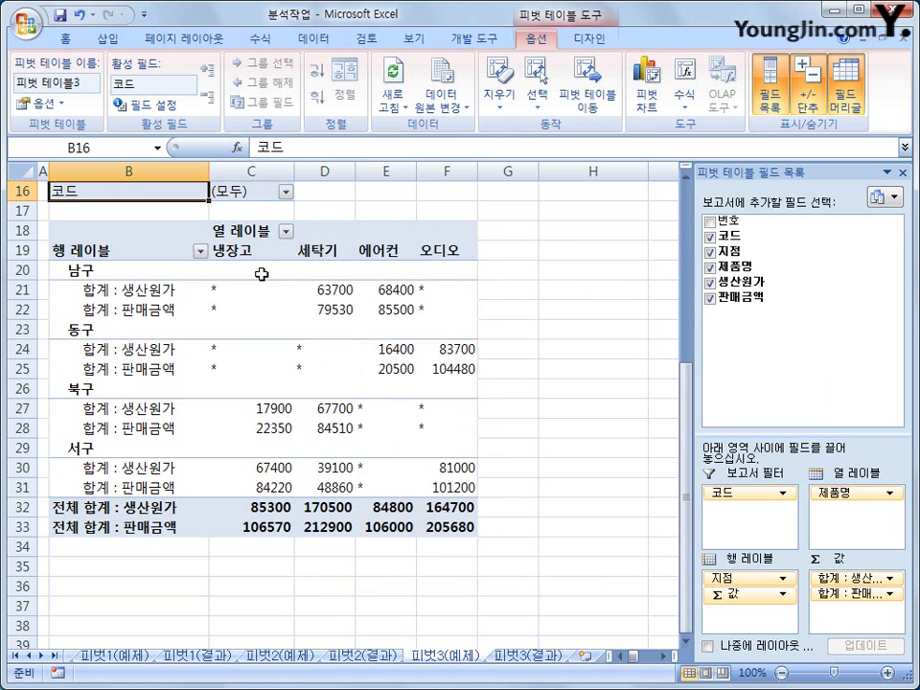
# - Format the pivot value cells C20:F33 as currency (통화) with the ₩ symbol and negative numbers in red parentheses
pyautogui.moveTo(262, 273); pyautogui.dragTo(428, 541)
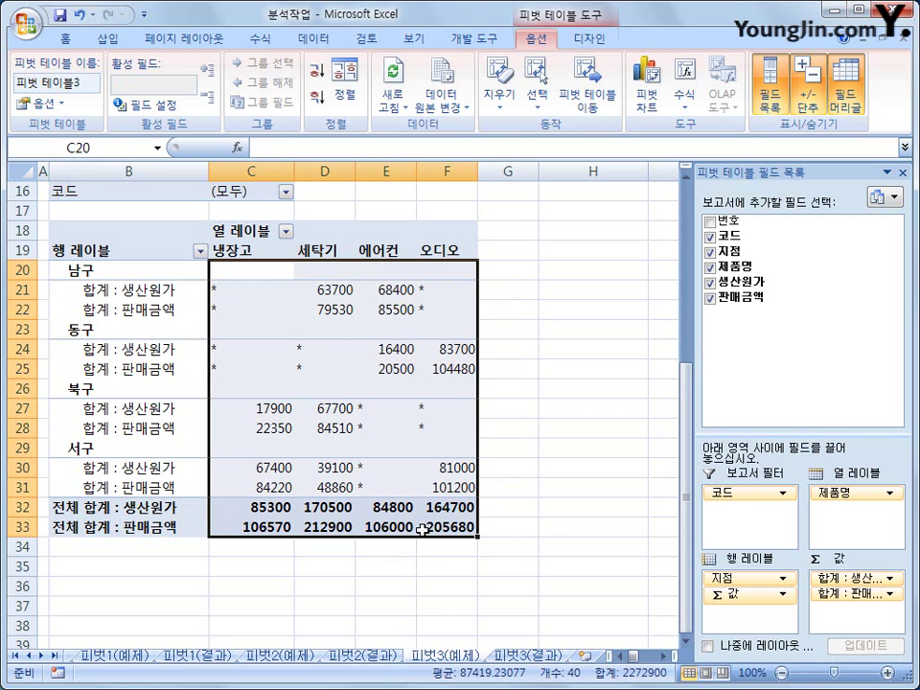
pyautogui.moveTo(423, 531)
pyautogui.rightClick(345, 274)
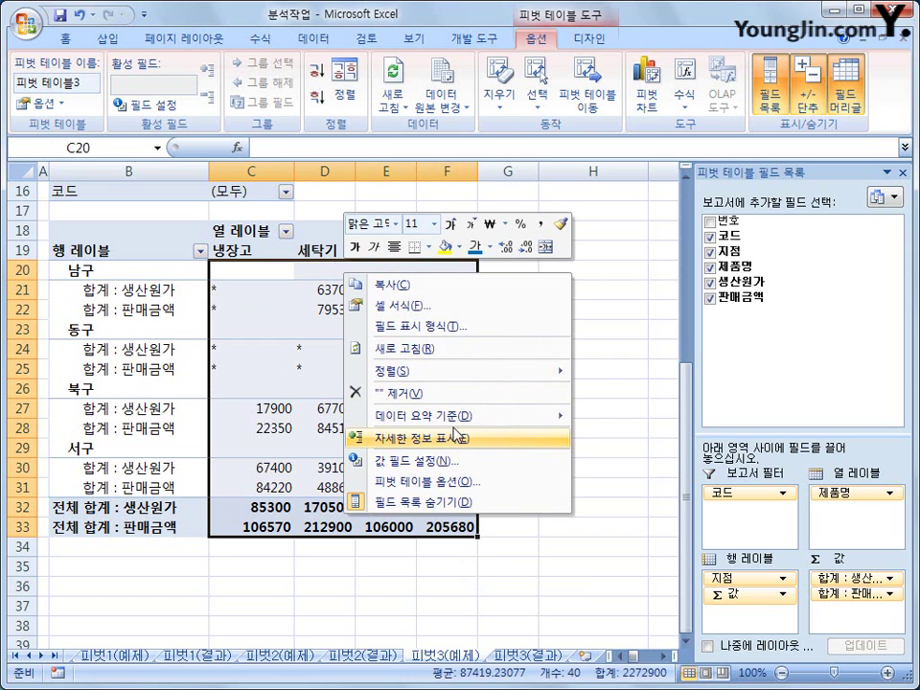
pyautogui.click(422, 307)
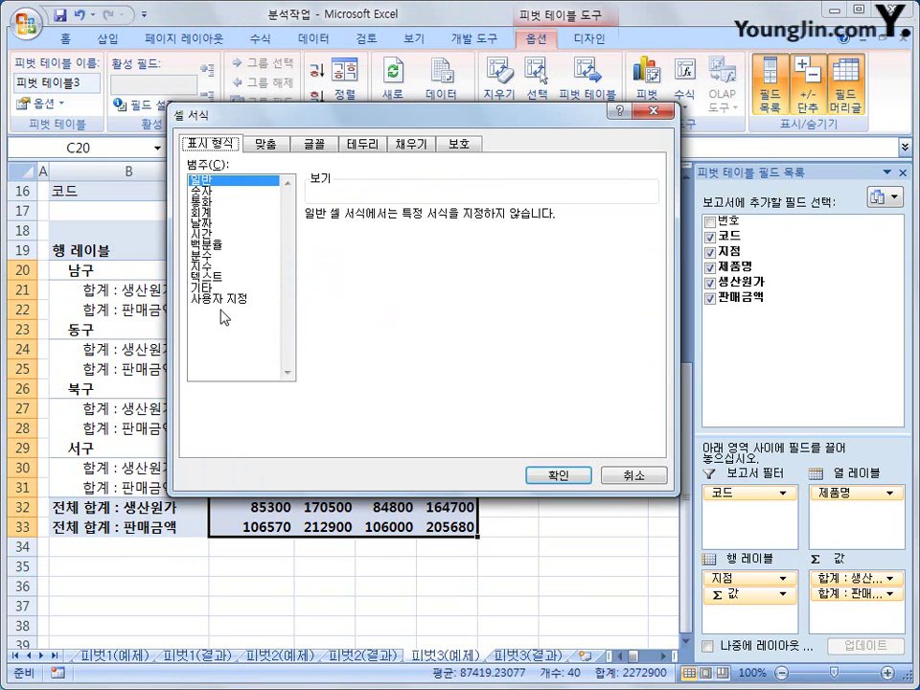
pyautogui.click(224, 194)
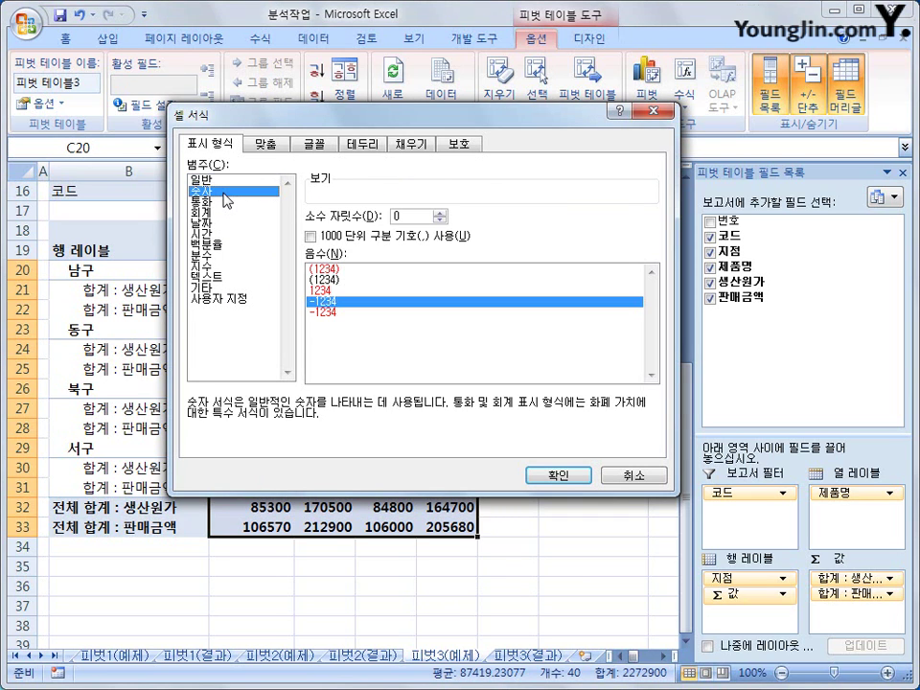
pyautogui.click(227, 202)
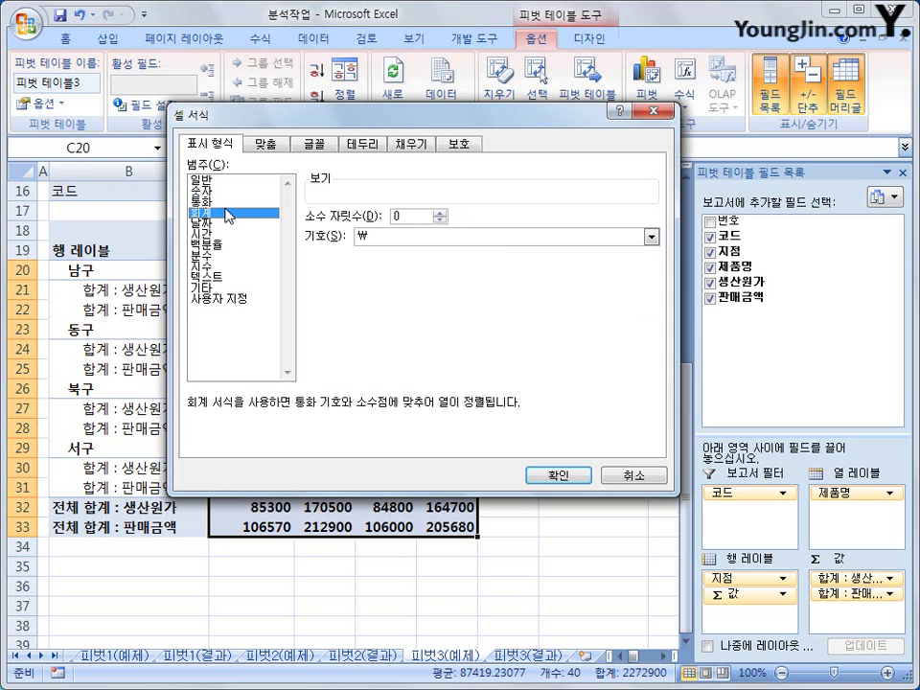
pyautogui.click(419, 238)
pyautogui.click(417, 263)
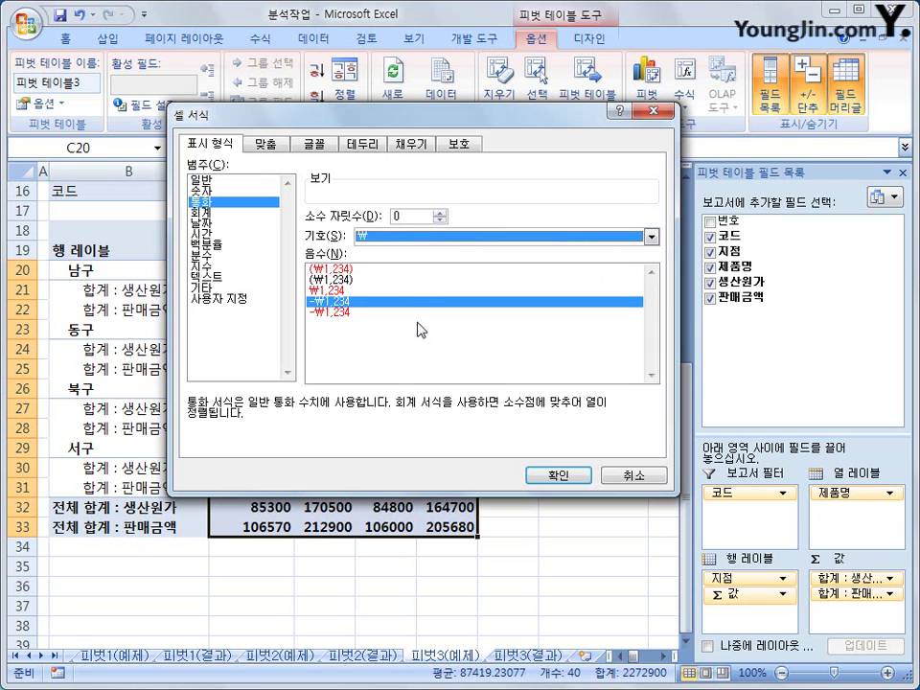
pyautogui.click(417, 271)
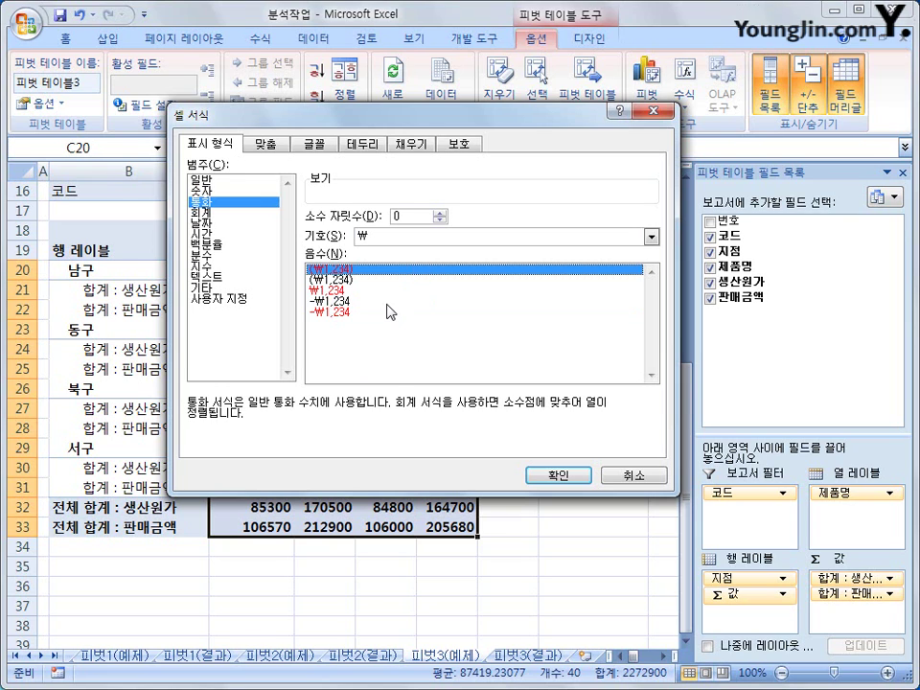
pyautogui.click(392, 301)
pyautogui.click(394, 270)
pyautogui.click(547, 477)
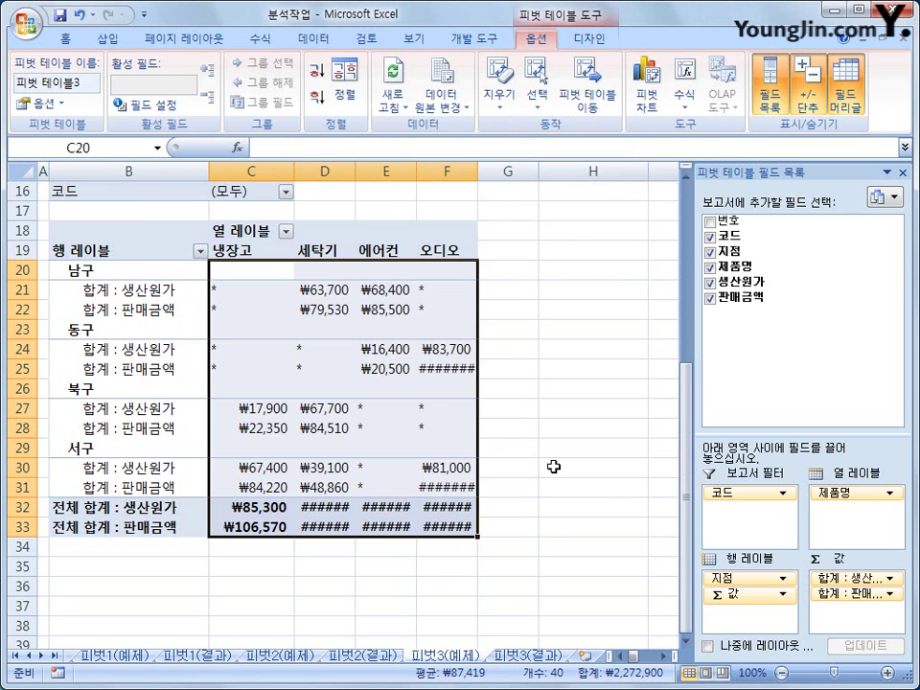
# - Widen columns D to F so that the currency amounts in the pivot table fit
pyautogui.click(553, 467)
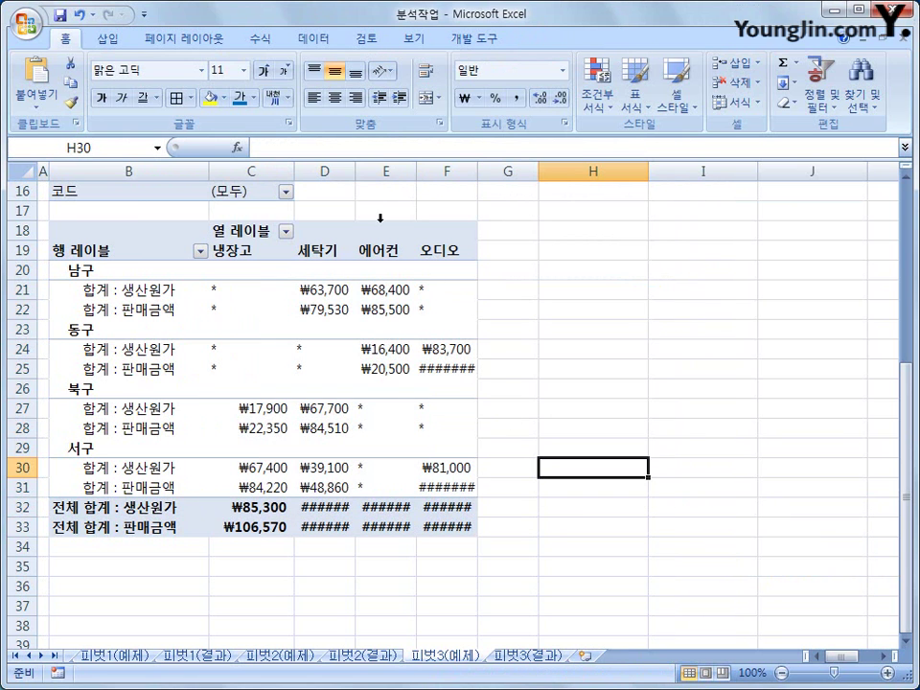
pyautogui.moveTo(324, 171); pyautogui.dragTo(537, 170)
pyautogui.click(692, 546)
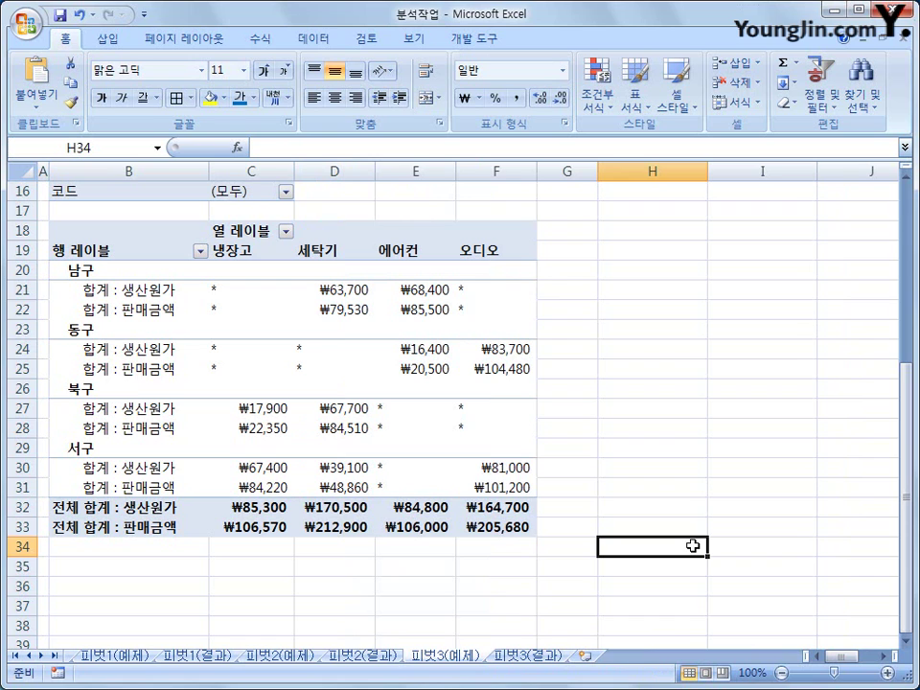
# - Change the pivot table's report layout to outline form (개요 형식으로 표시)
pyautogui.click(314, 330)
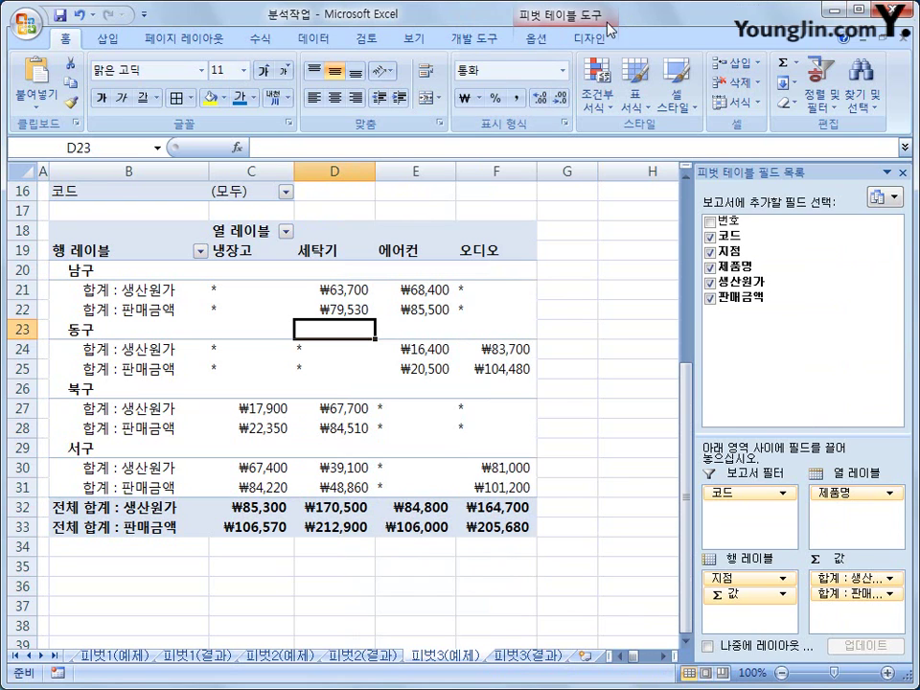
pyautogui.click(599, 40)
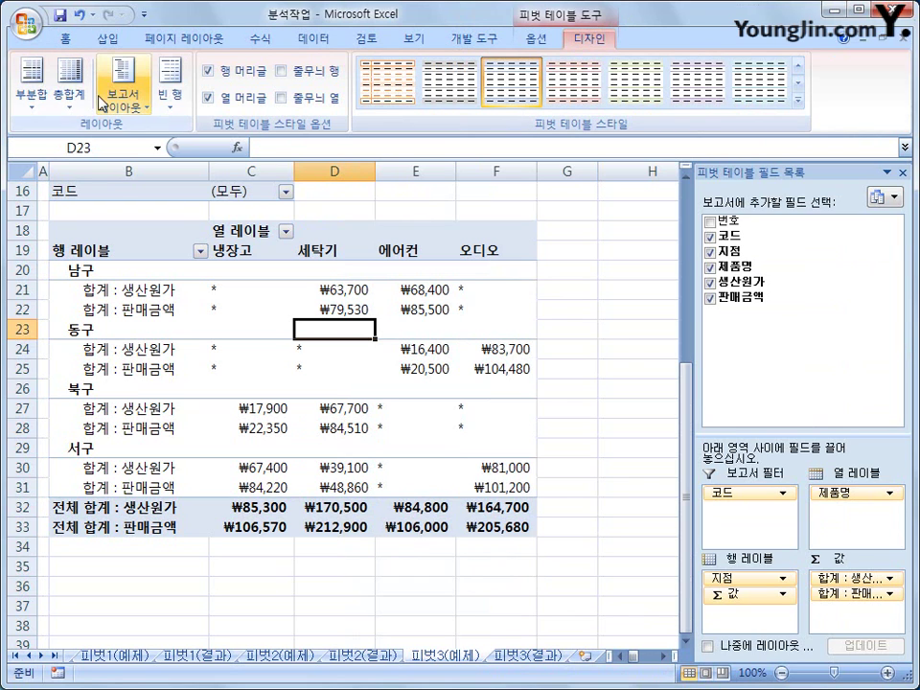
pyautogui.click(120, 112)
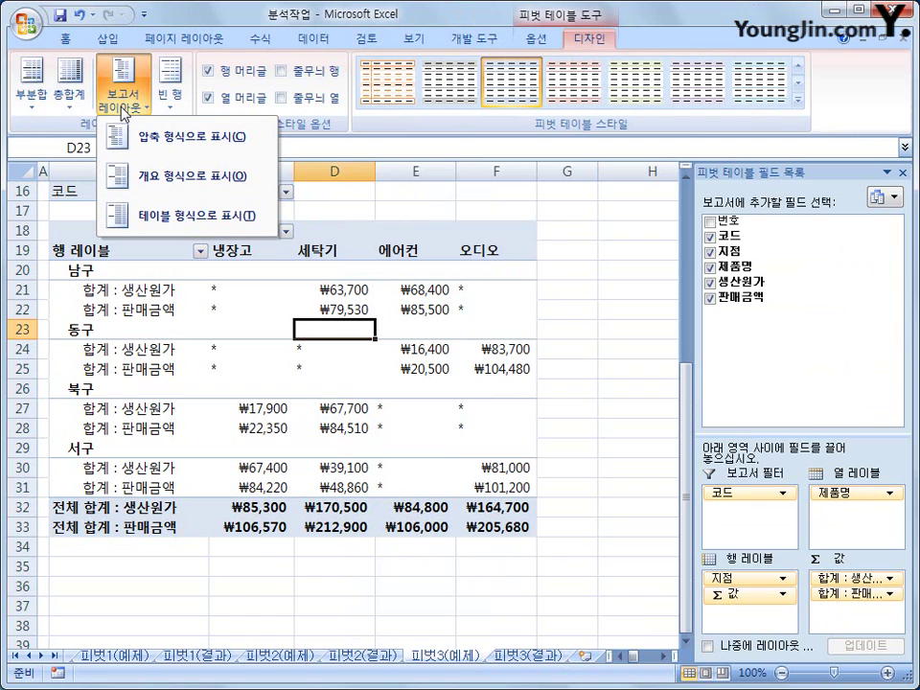
pyautogui.click(134, 176)
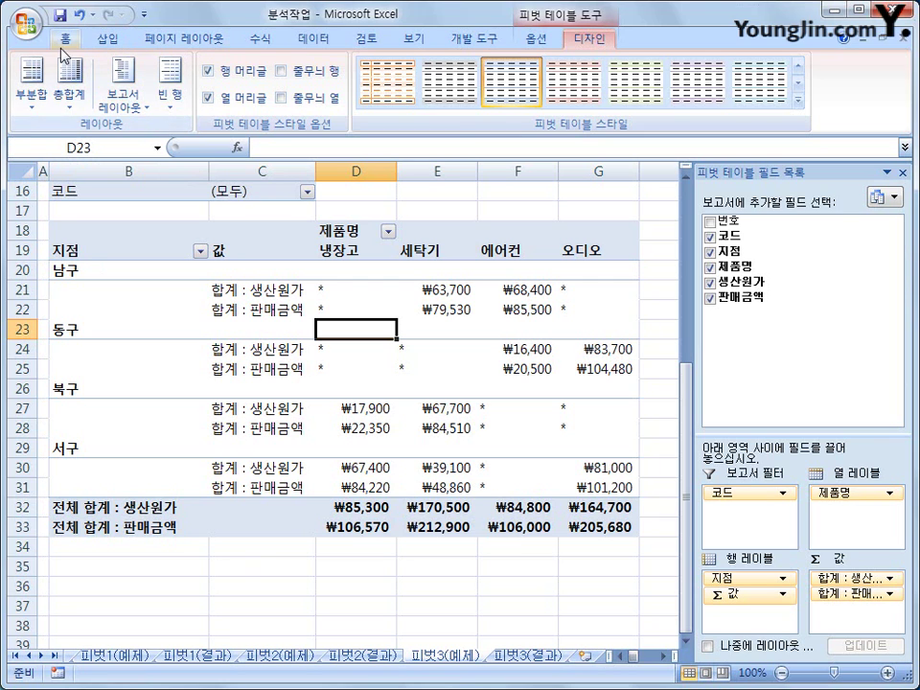
pyautogui.click(535, 38)
pyautogui.click(586, 40)
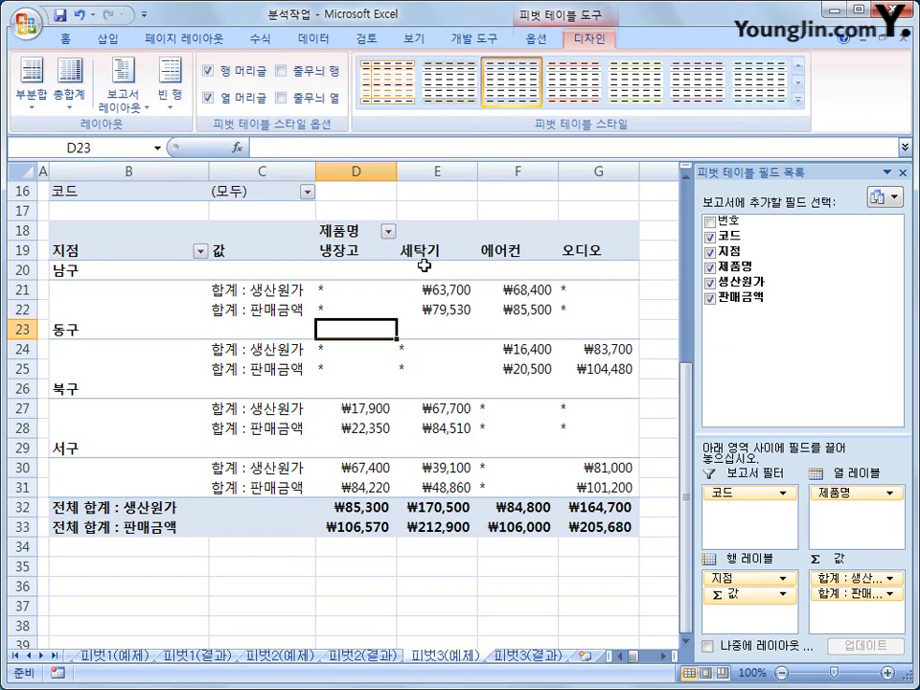
pyautogui.click(28, 29)
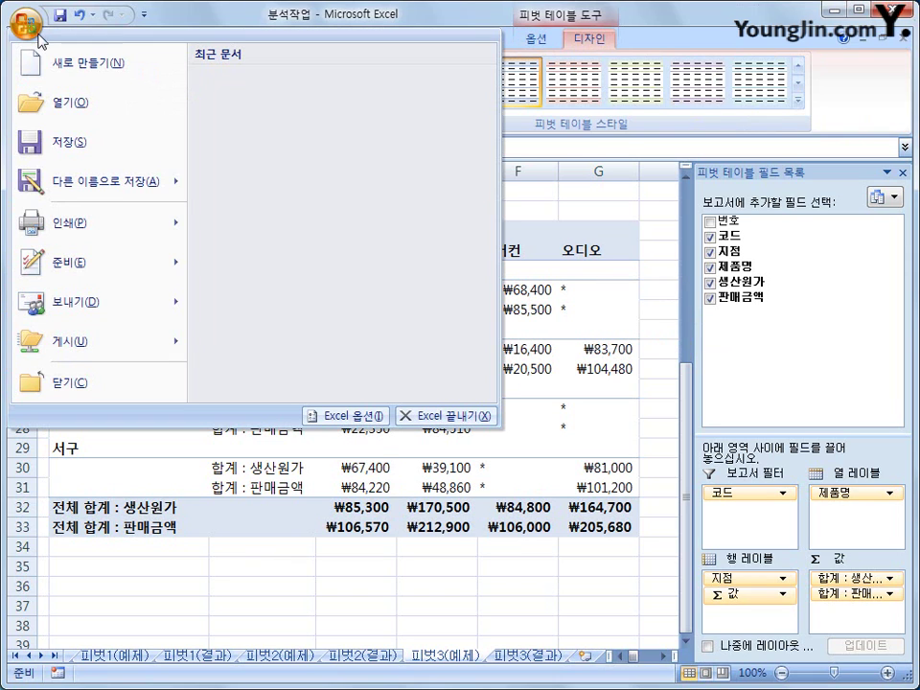
pyautogui.click(379, 419)
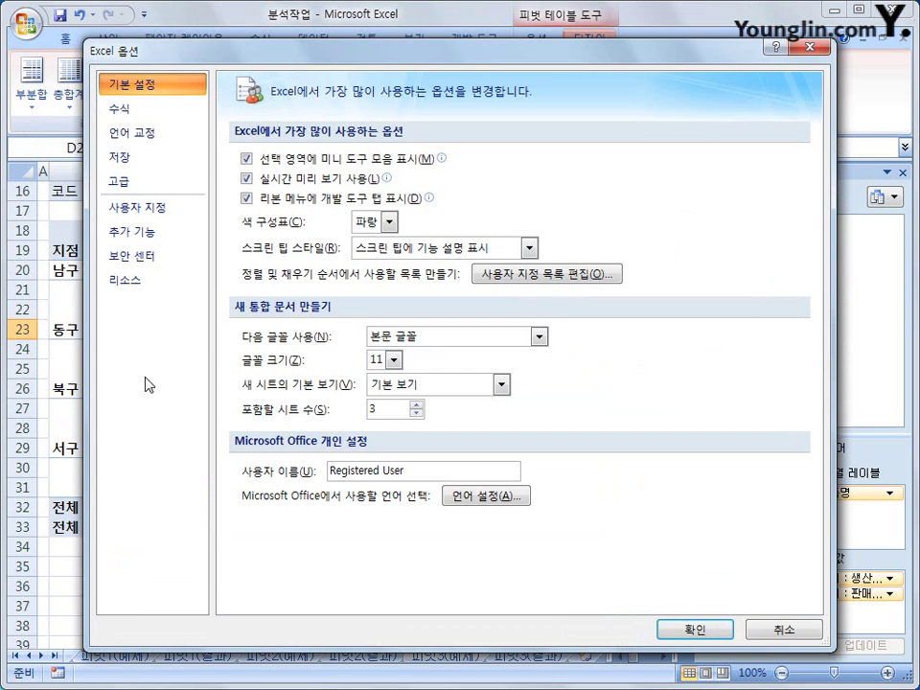
pyautogui.click(153, 208)
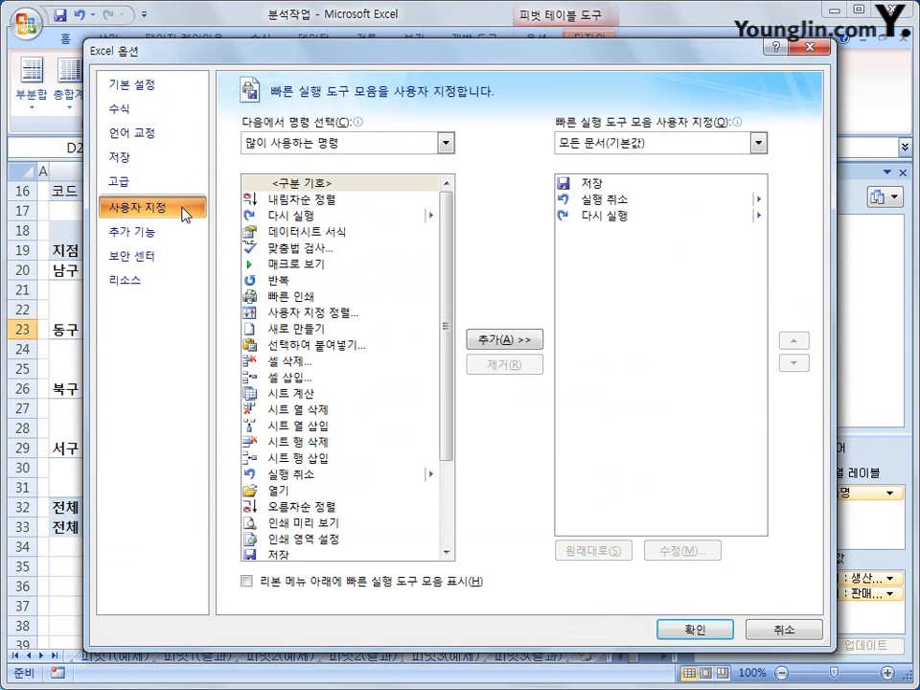
pyautogui.moveTo(444, 251); pyautogui.dragTo(470, 470)
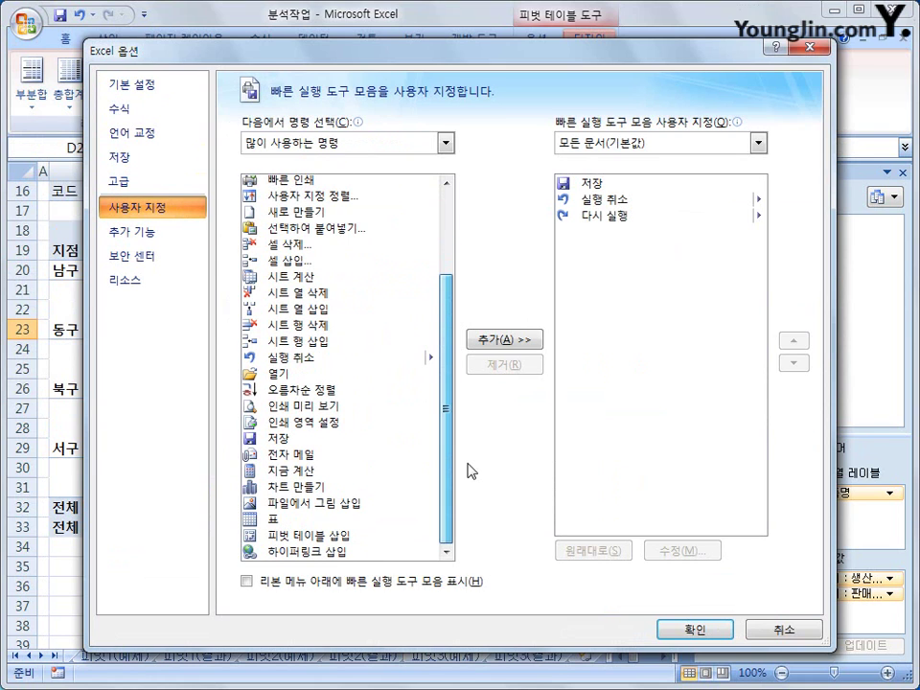
pyautogui.click(807, 630)
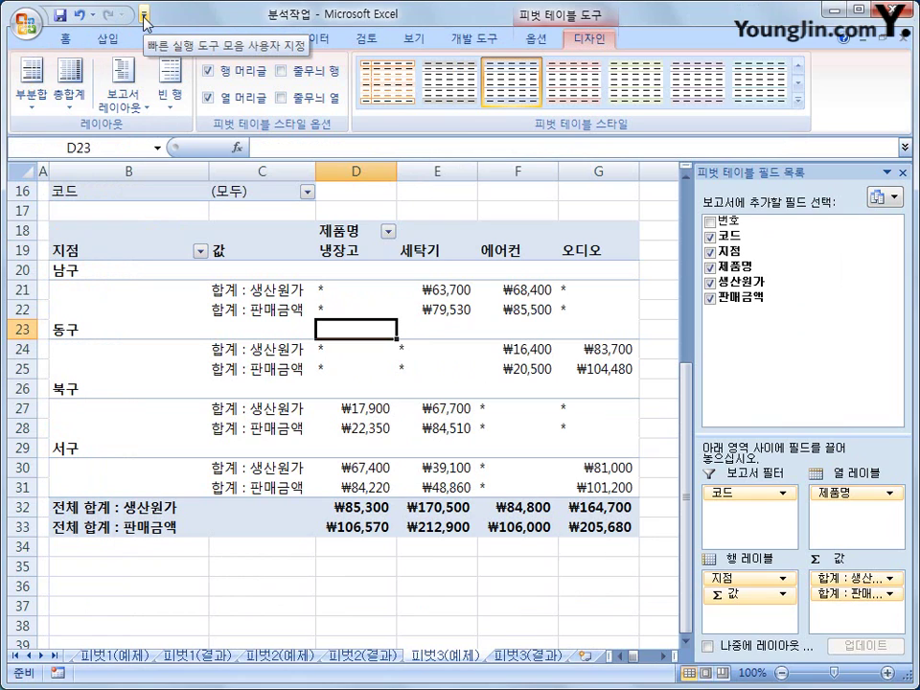
# - Add the 자동 서식 command from the 모든 명령 list to the Quick Access Toolbar for all documents
pyautogui.click(145, 15)
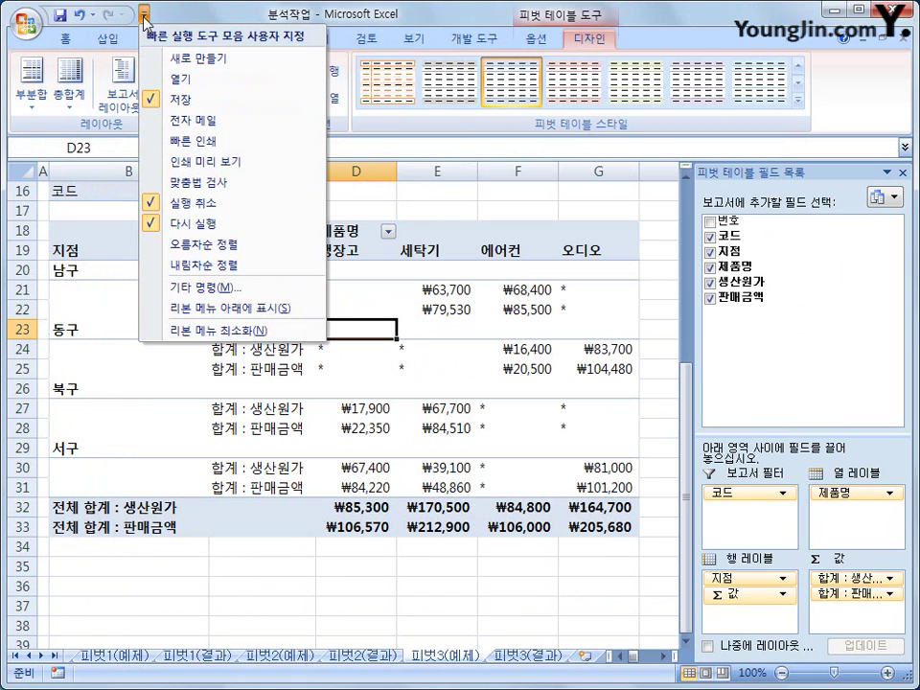
pyautogui.click(197, 288)
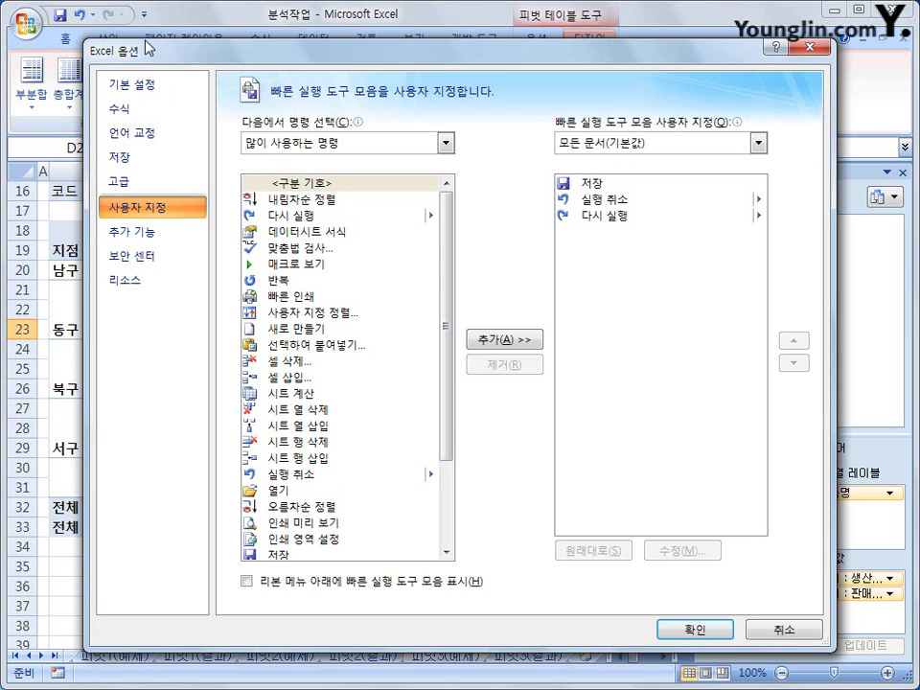
pyautogui.click(409, 145)
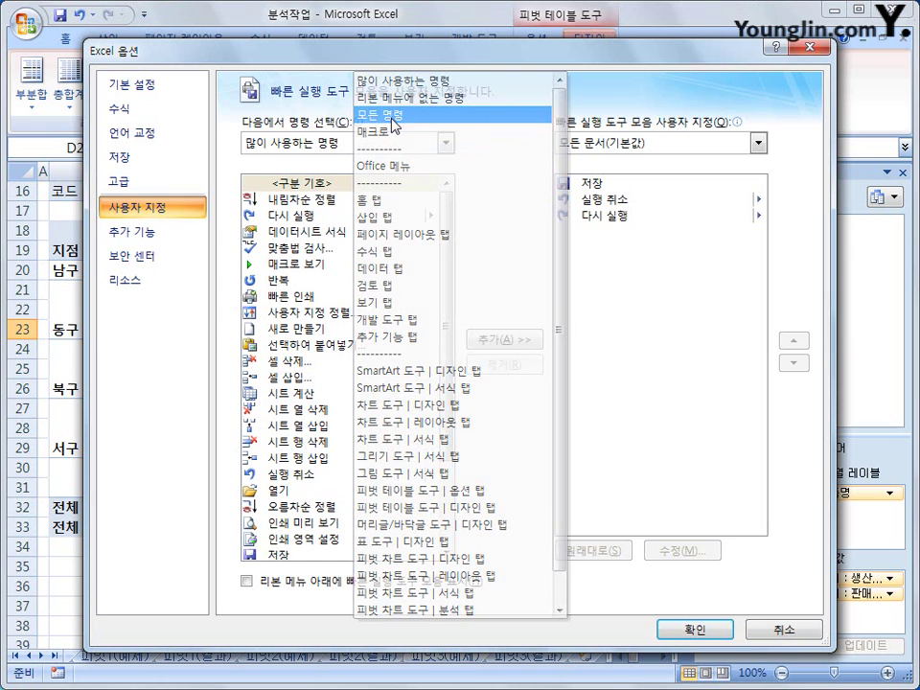
pyautogui.click(381, 114)
pyautogui.moveTo(446, 197); pyautogui.dragTo(446, 449)
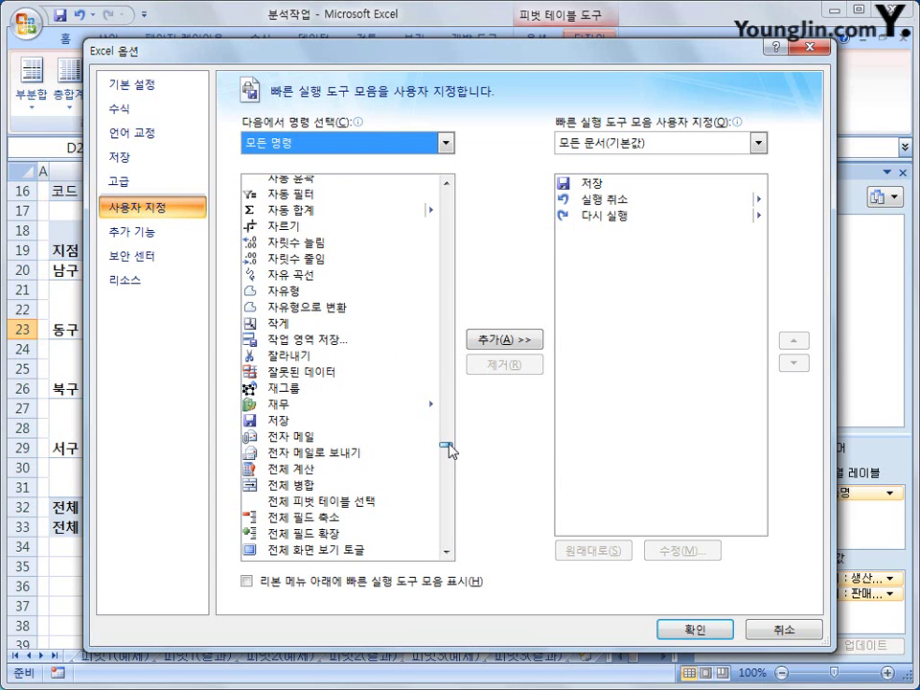
pyautogui.click(446, 183)
pyautogui.click(447, 183)
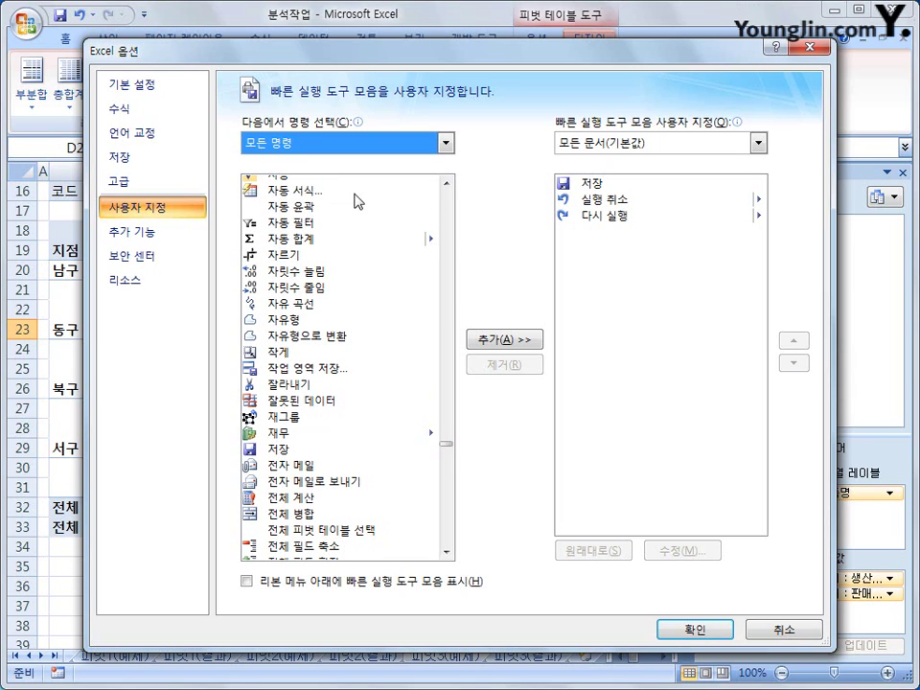
pyautogui.click(350, 190)
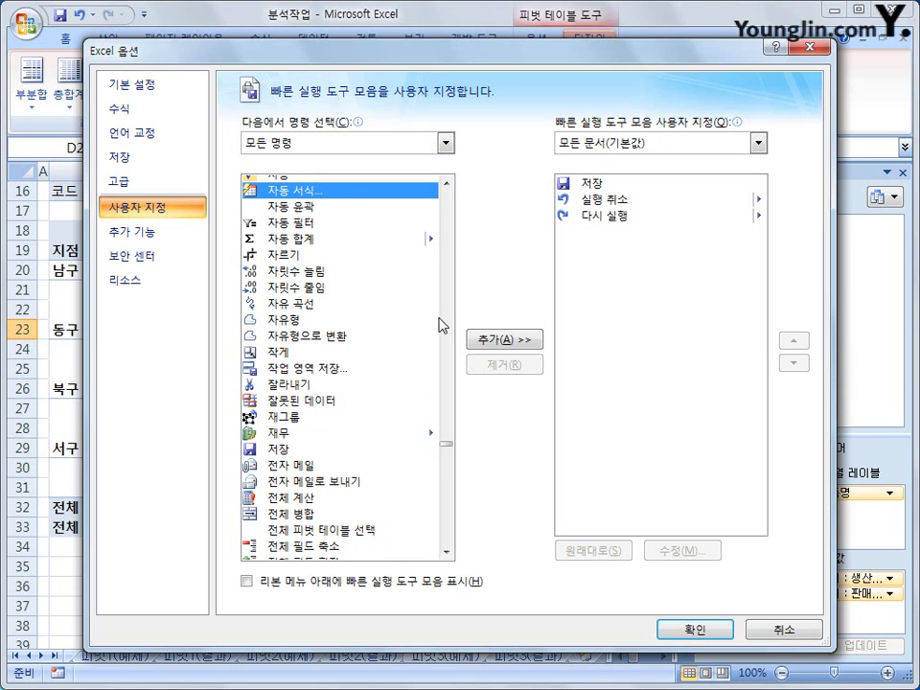
pyautogui.click(516, 341)
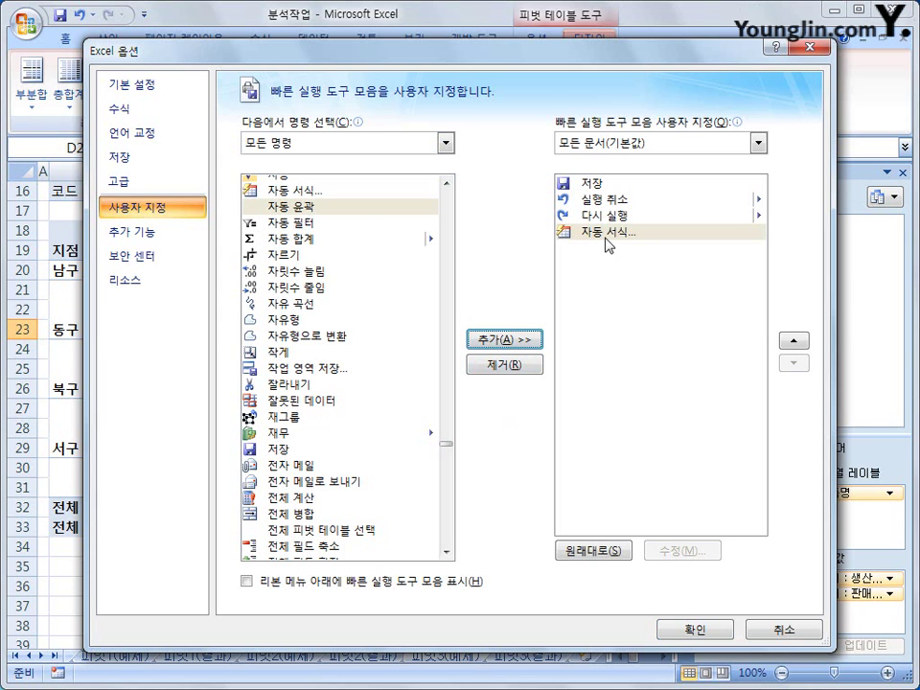
pyautogui.click(679, 630)
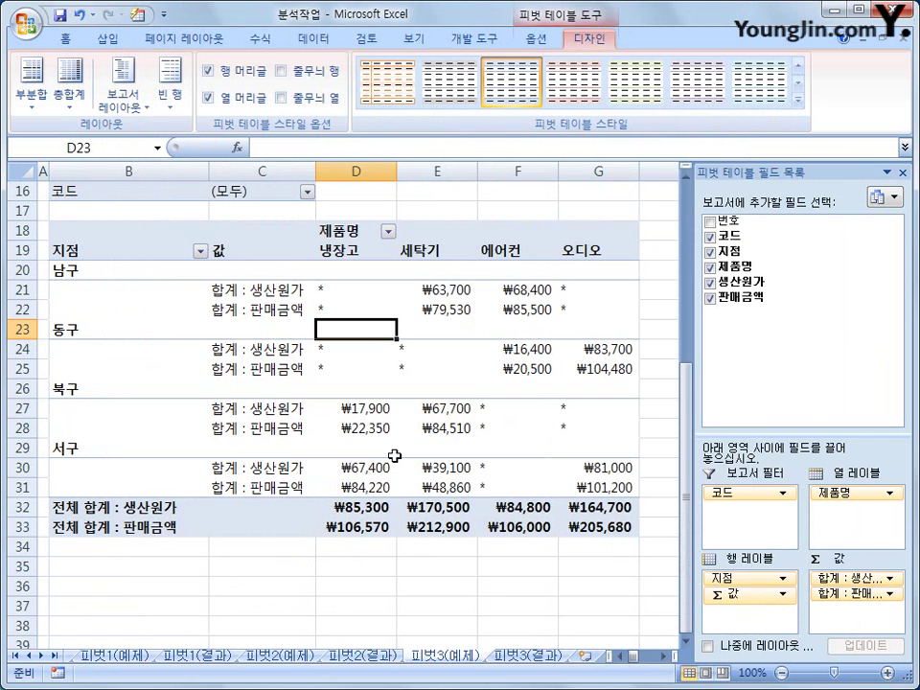
# - Apply the 표 10 AutoFormat (자동 서식) to the 피벗3(예제) pivot table
pyautogui.click(141, 15)
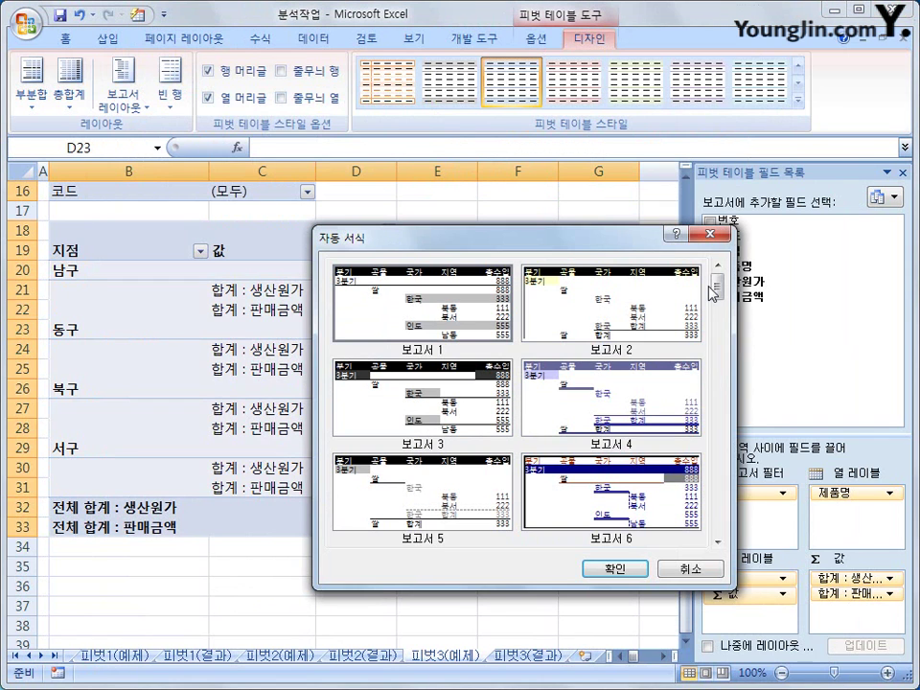
pyautogui.moveTo(717, 286); pyautogui.dragTo(716, 436)
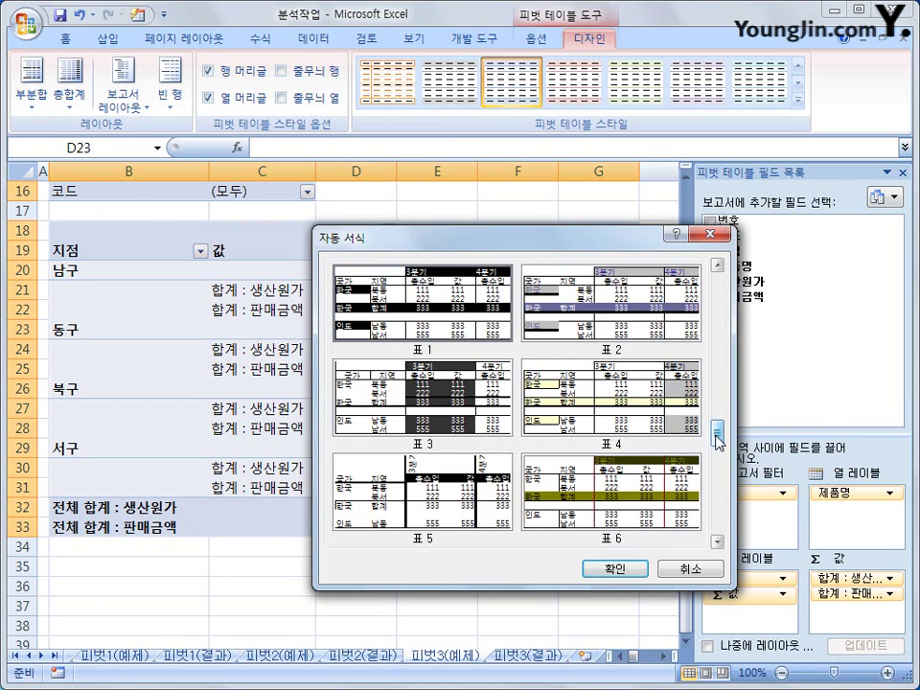
pyautogui.click(717, 543)
pyautogui.click(717, 543)
pyautogui.click(676, 490)
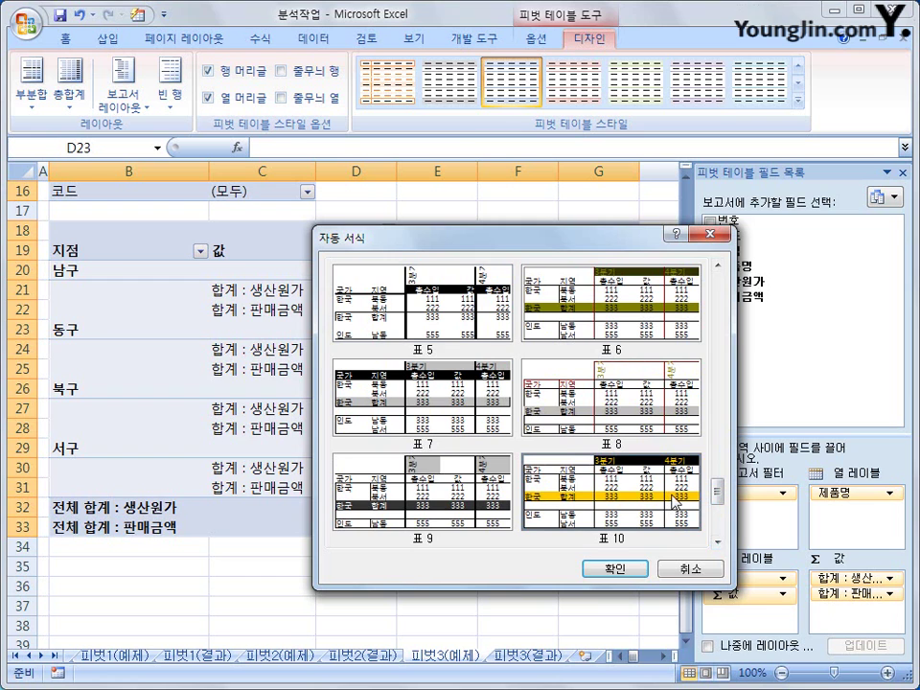
pyautogui.click(620, 573)
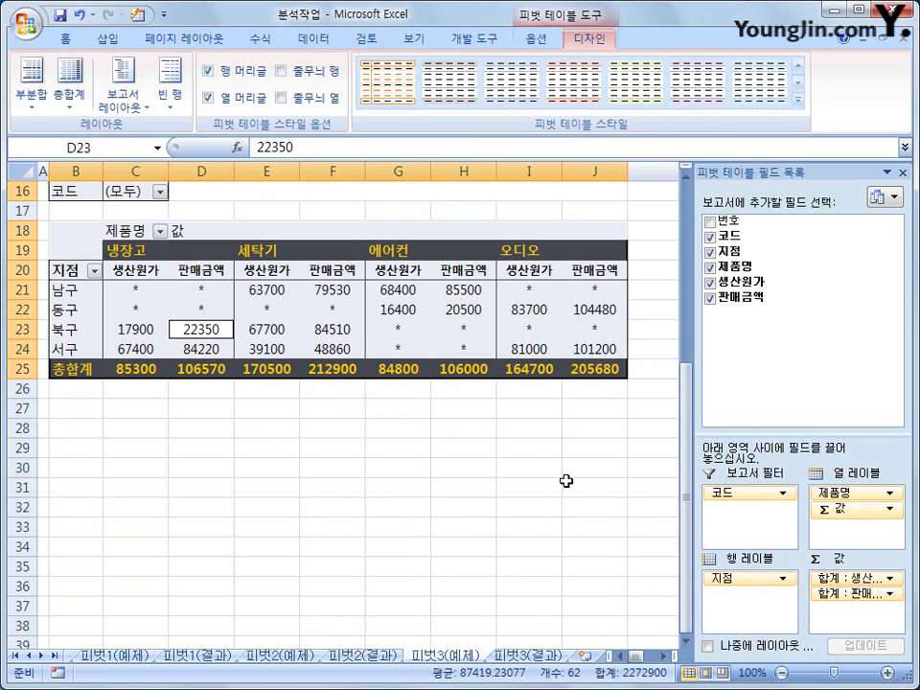
pyautogui.click(567, 481)
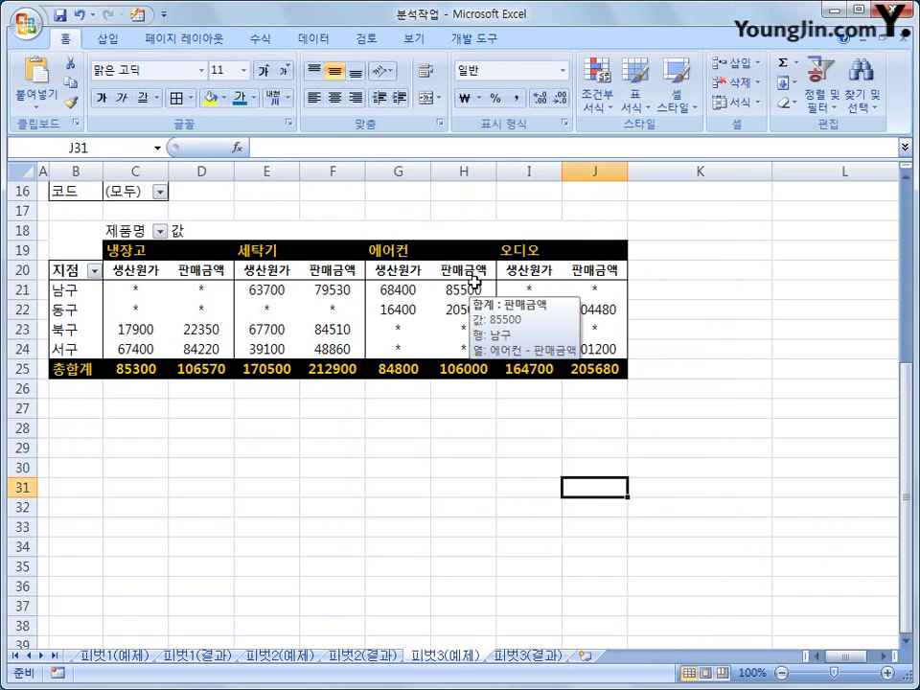
# - Move the Σ 값 field from the column labels to the row labels below 지점
pyautogui.click(475, 287)
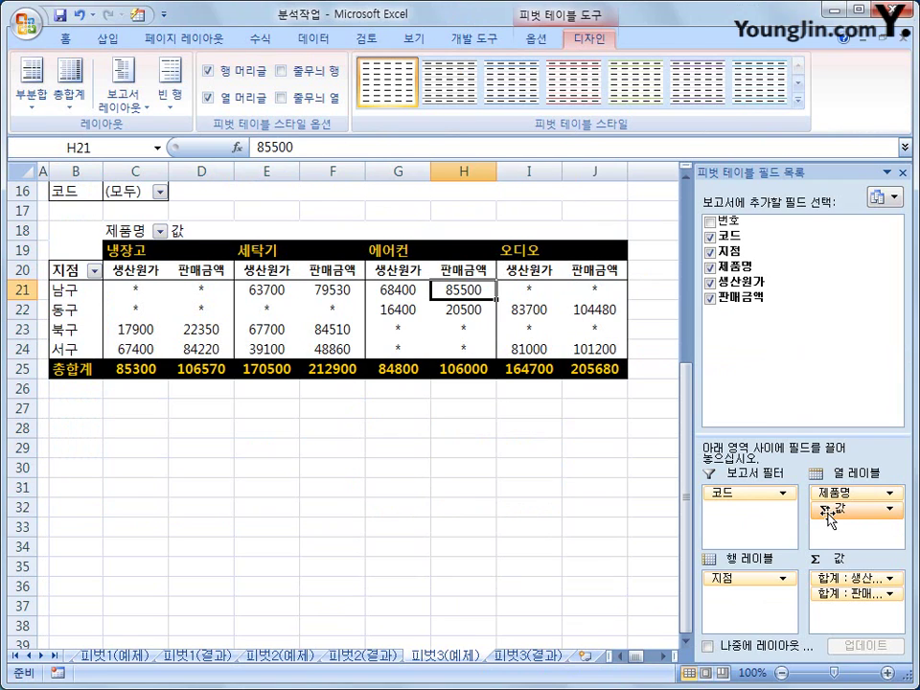
pyautogui.moveTo(830, 522); pyautogui.dragTo(760, 603)
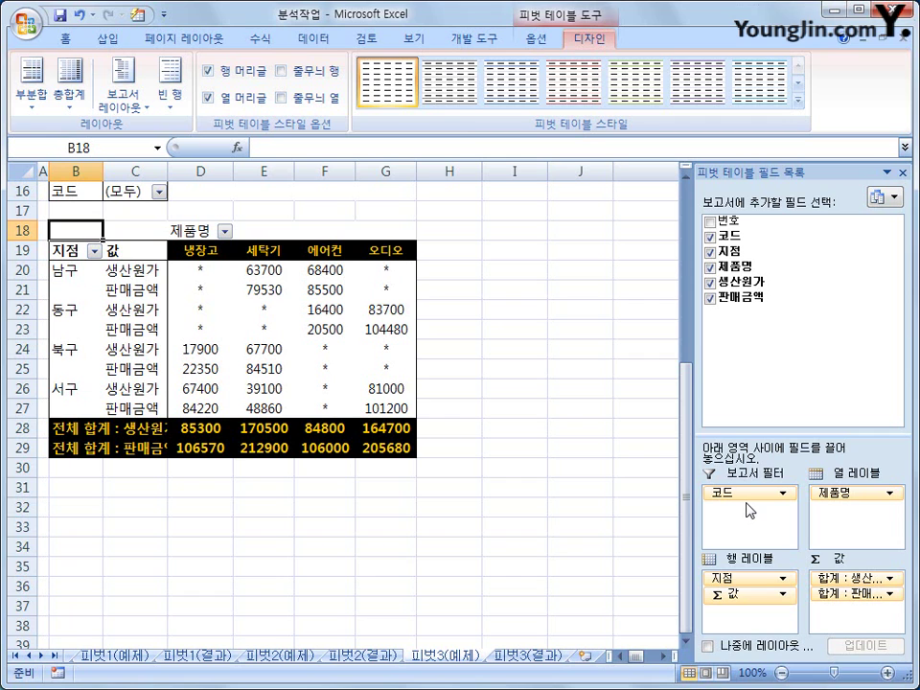
pyautogui.moveTo(747, 594)
pyautogui.mouseDown()
pyautogui.moveTo(855, 512)
pyautogui.moveTo(760, 611)
pyautogui.moveTo(757, 599)
pyautogui.mouseUp()
pyautogui.click(491, 520)
pyautogui.scroll(1, 491, 520)
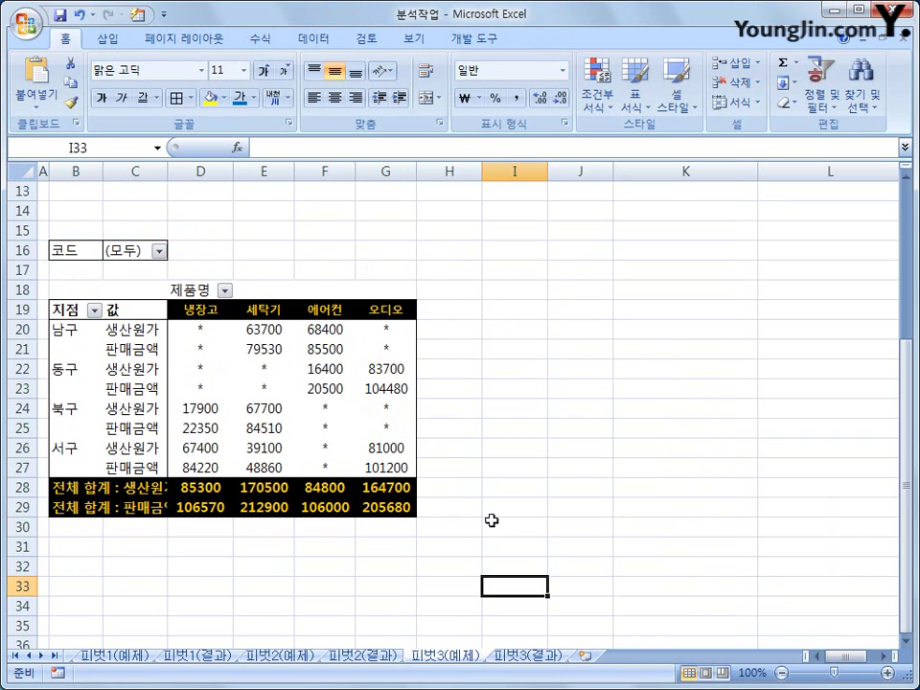